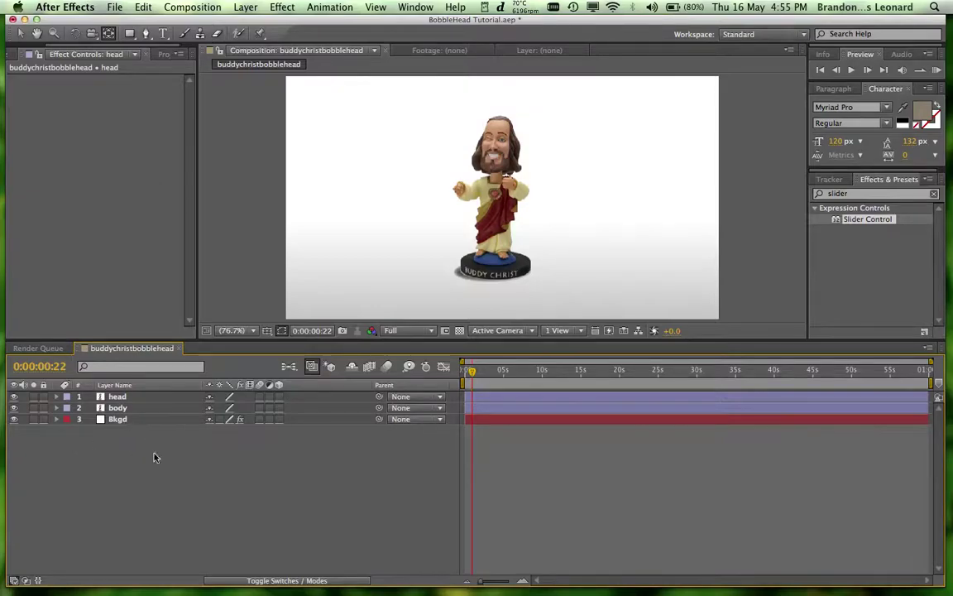
Move the head layer's anchor point down to the neck where the head meets the body.
left_click(131, 398)
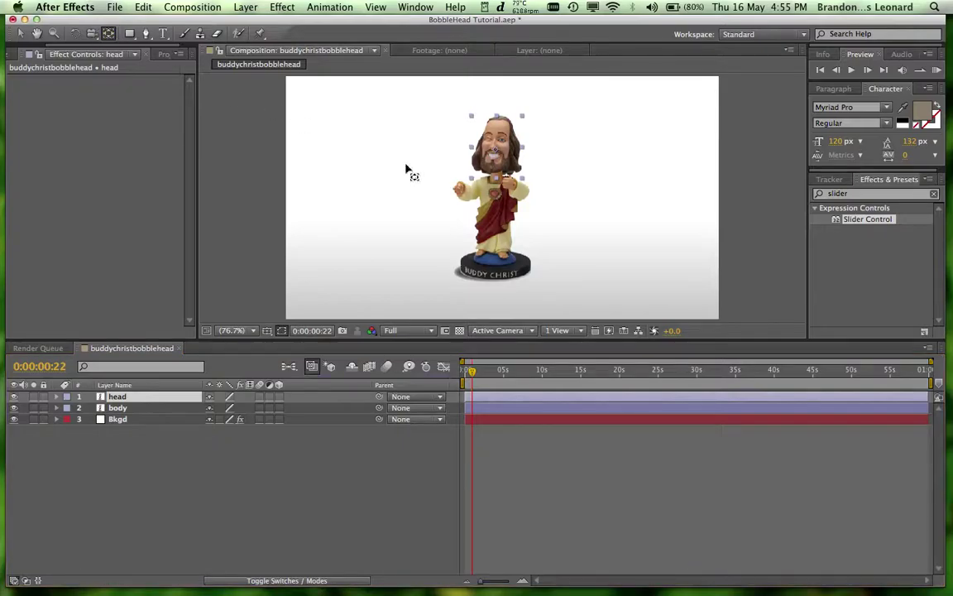
left_click_drag(495, 150, 494, 171)
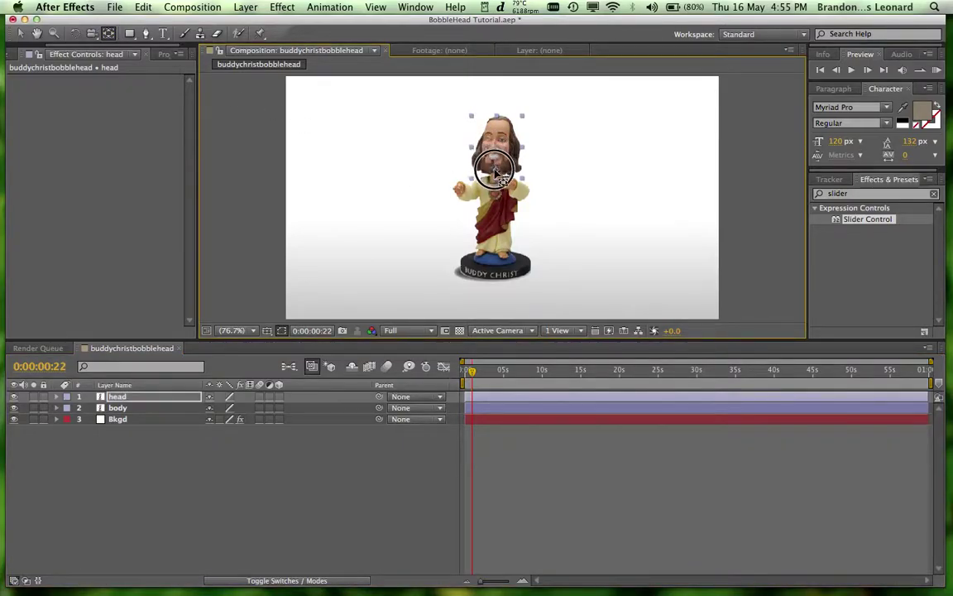
left_click(187, 458)
left_click(165, 398)
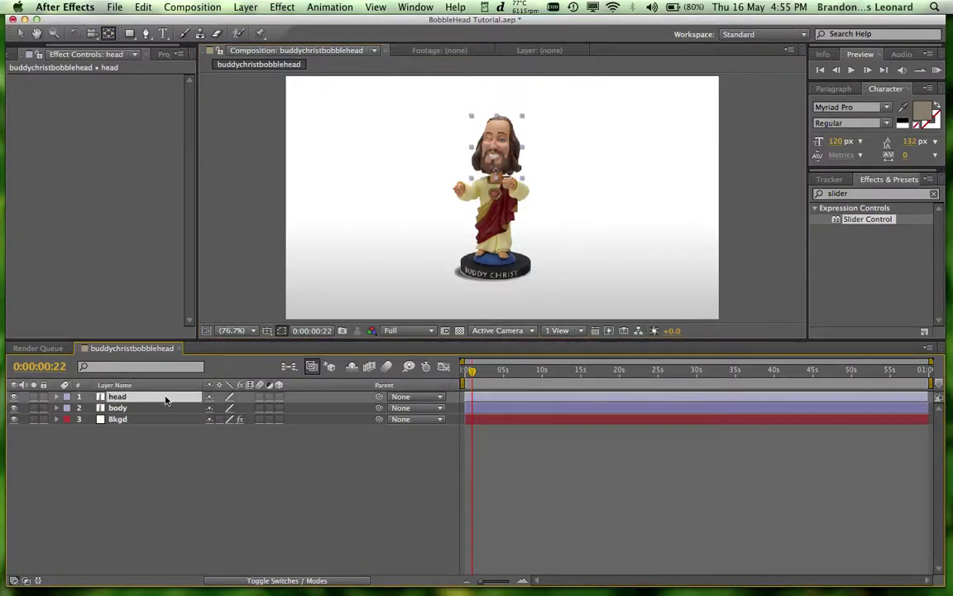
Hide and reshow the head layer and the Bkgd layer to check what each one contains.
left_click(14, 397)
left_click(14, 397)
left_click(14, 419)
left_click(14, 419)
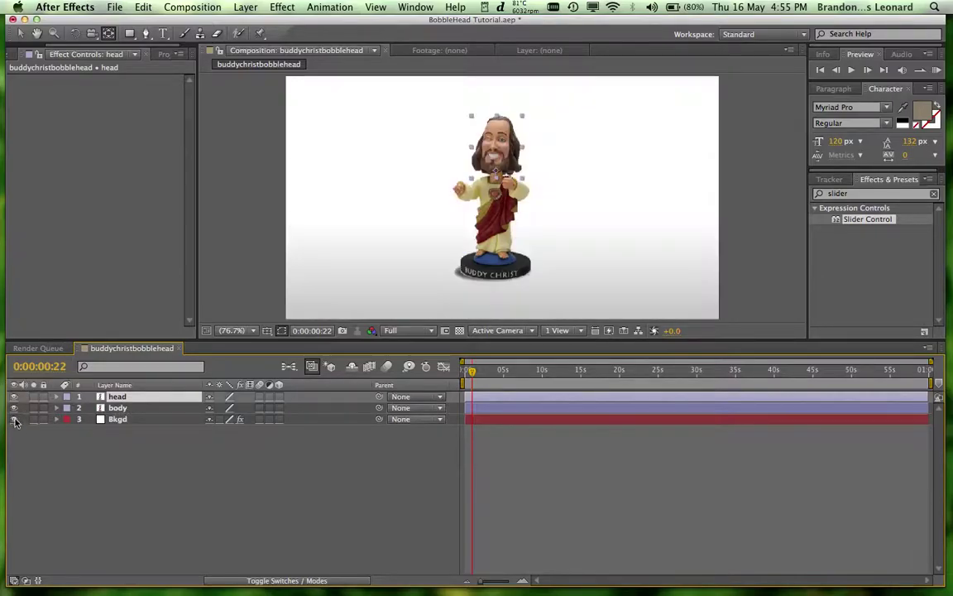
Reveal the head layer's Rotation property, try a small rotation around the neck pivot and undo it.
key("r")
mouse_move(228, 408)
left_mouse_down()
mouse_move(223, 401)
mouse_move(235, 413)
left_mouse_up()
key("super+z")
left_click(201, 470)
left_click(137, 396)
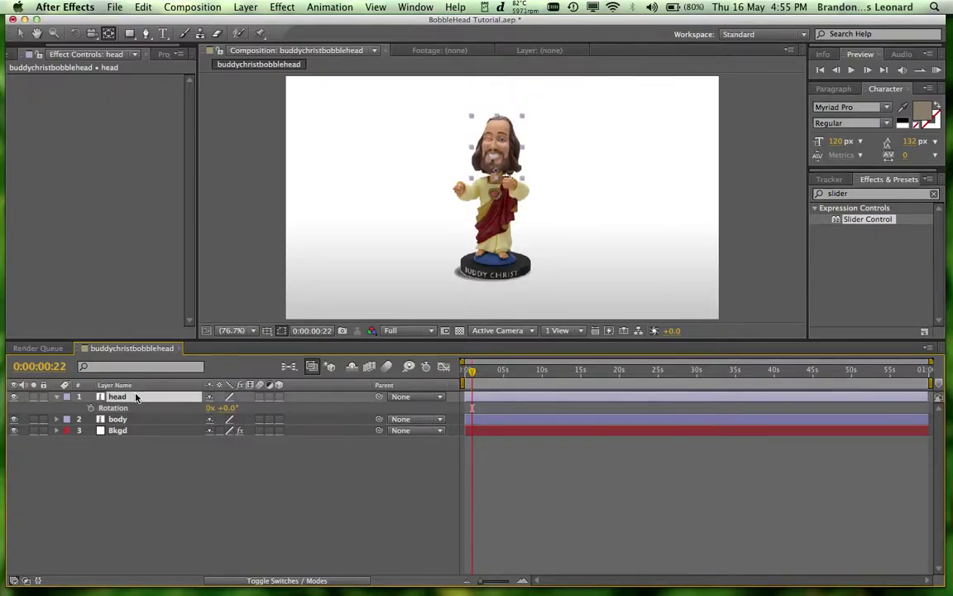
Add the expression wiggle(1,10); to the head layer's Rotation property.
left_click(157, 464)
left_click(161, 398)
left_click(118, 398)
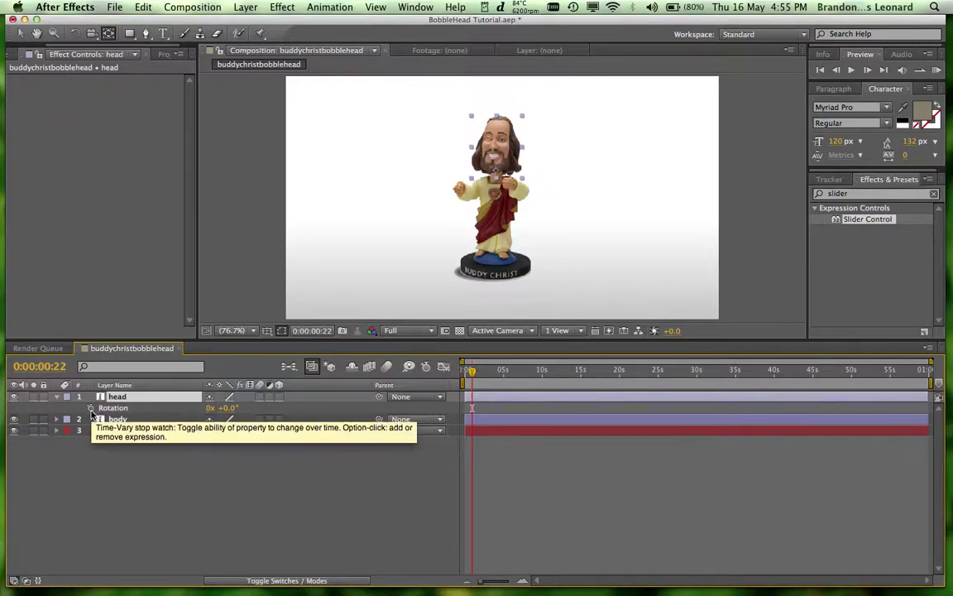
left_click(91, 409, "alt")
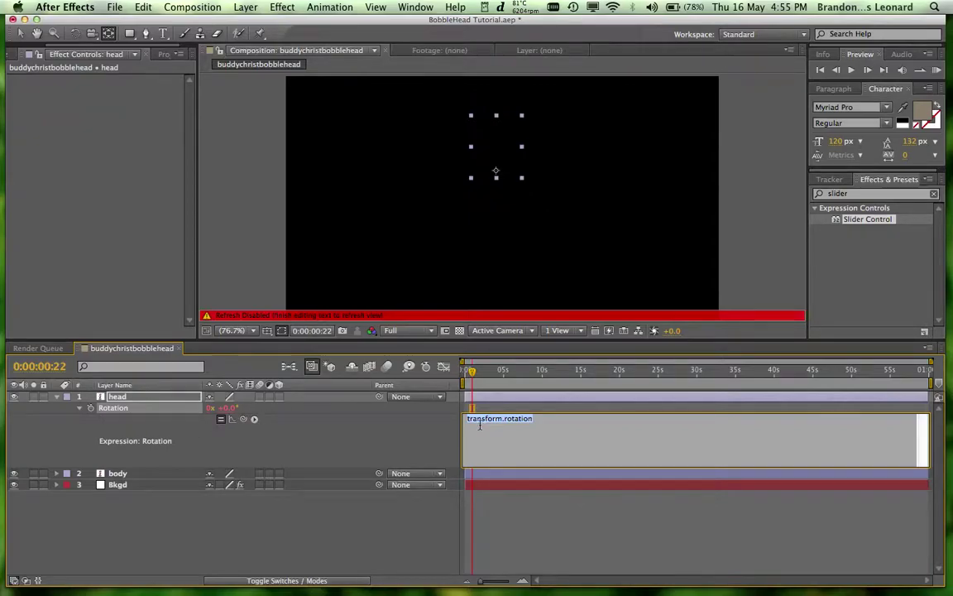
left_click(254, 418)
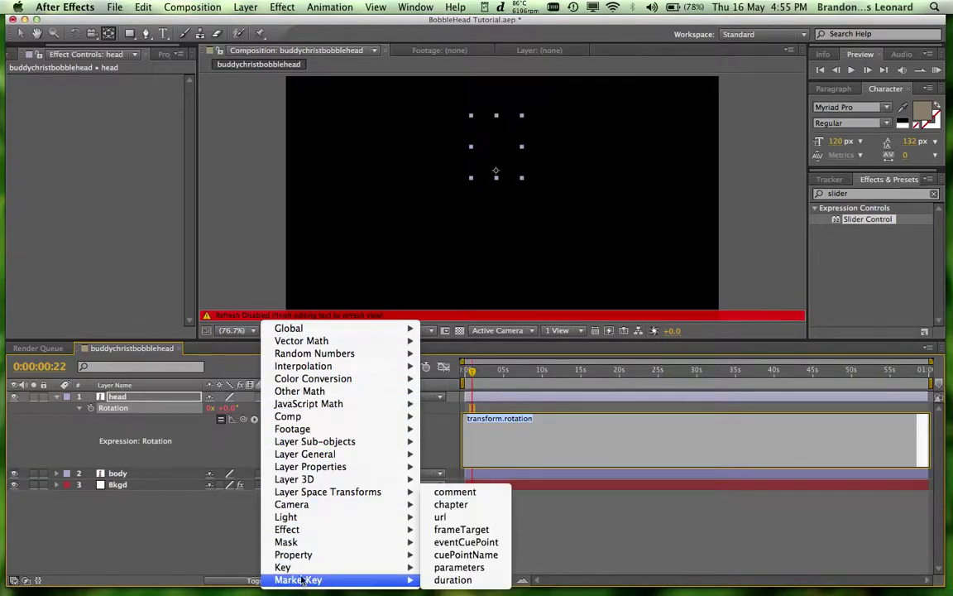
mouse_move(302, 568)
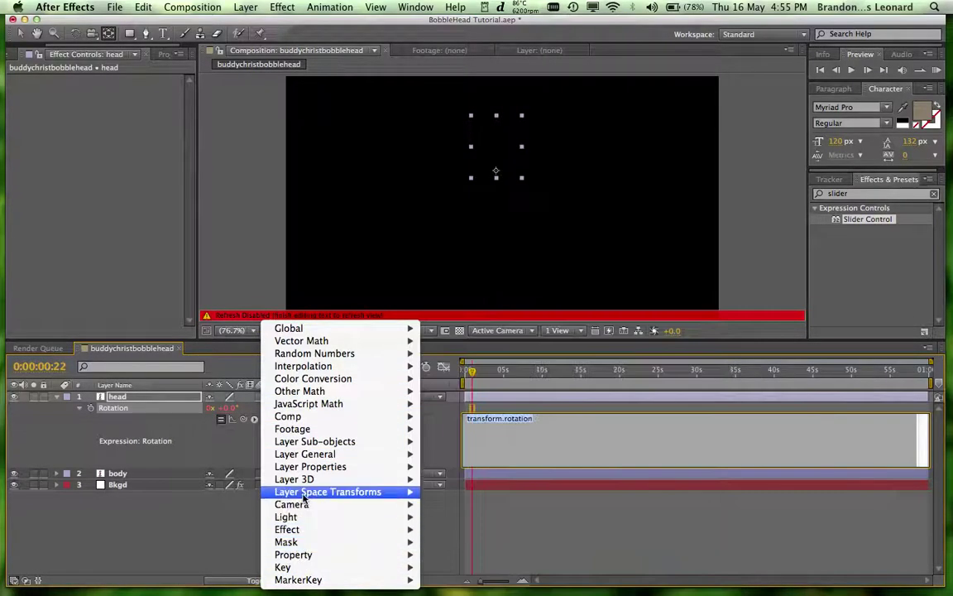
key("Escape")
type("w")
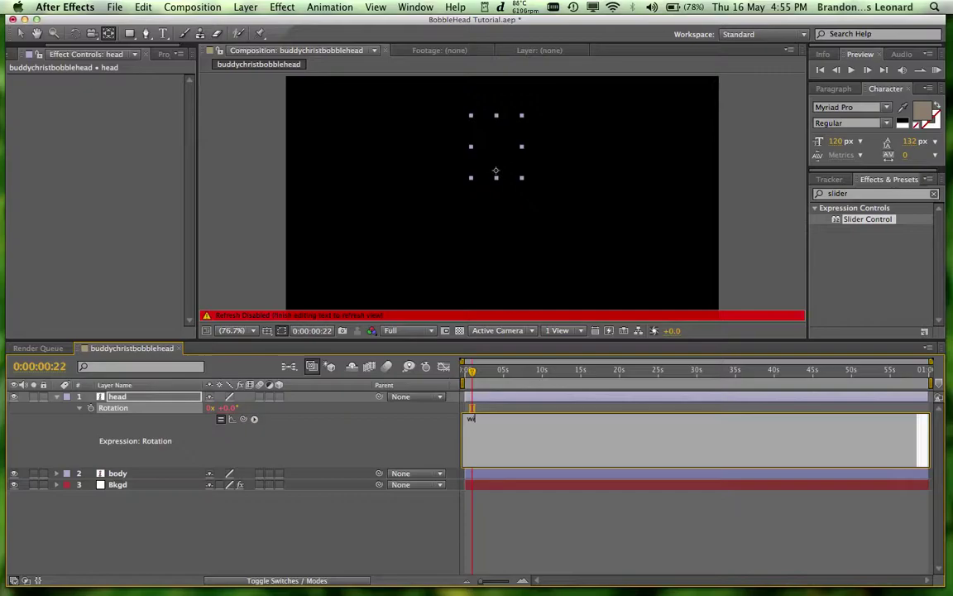
type("iggle(1, 10);")
left_click_drag(501, 420, 510, 431)
left_click(502, 418)
left_click(416, 438)
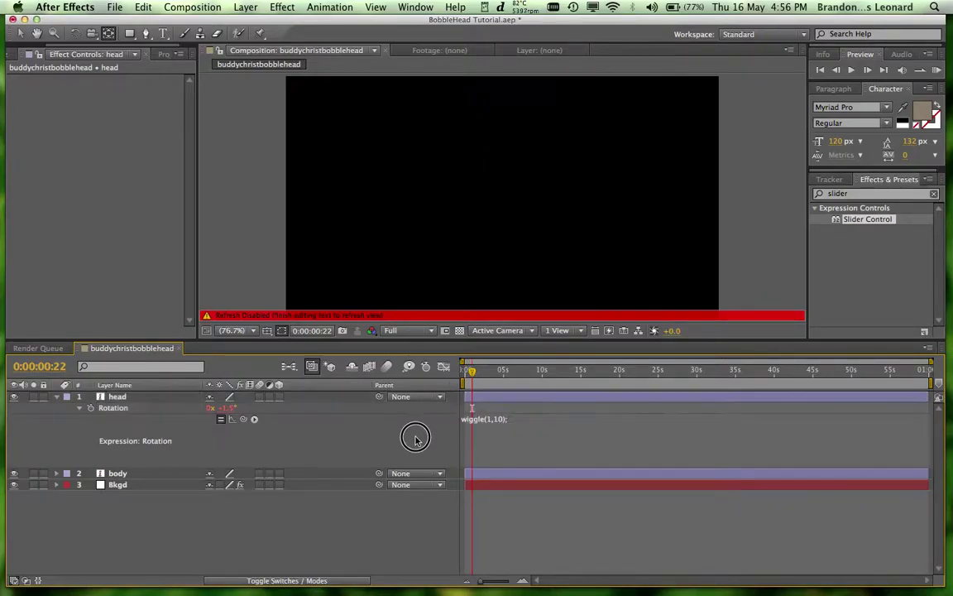
Preview the head's wiggle animation, including a playback from the start of the composition.
key("space")
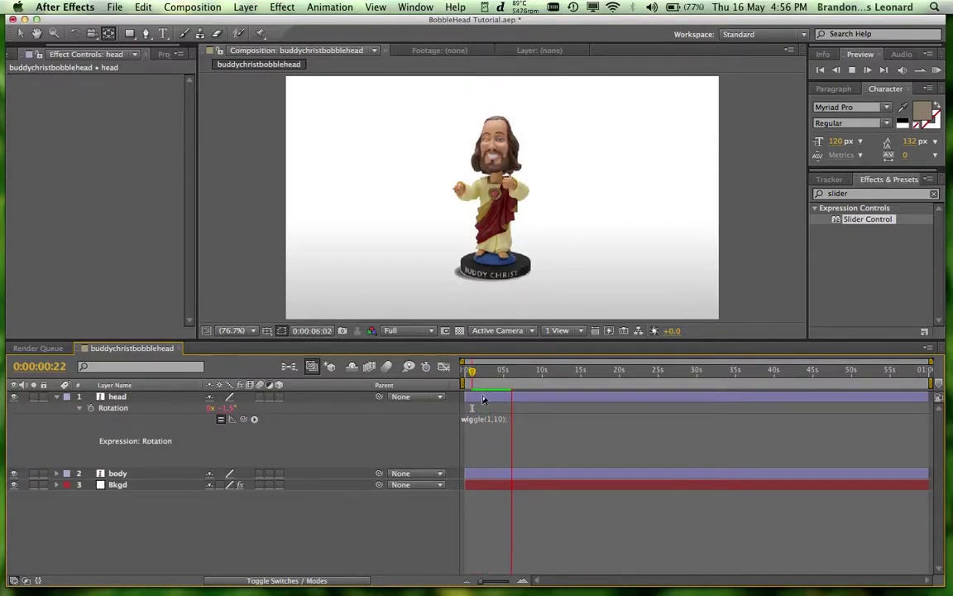
key("space")
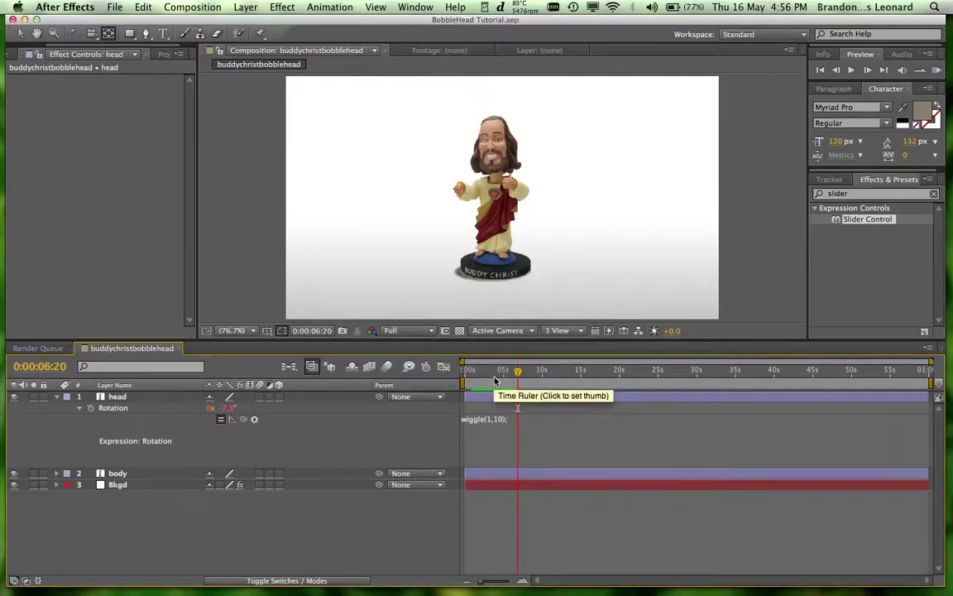
left_click(464, 385)
key("space")
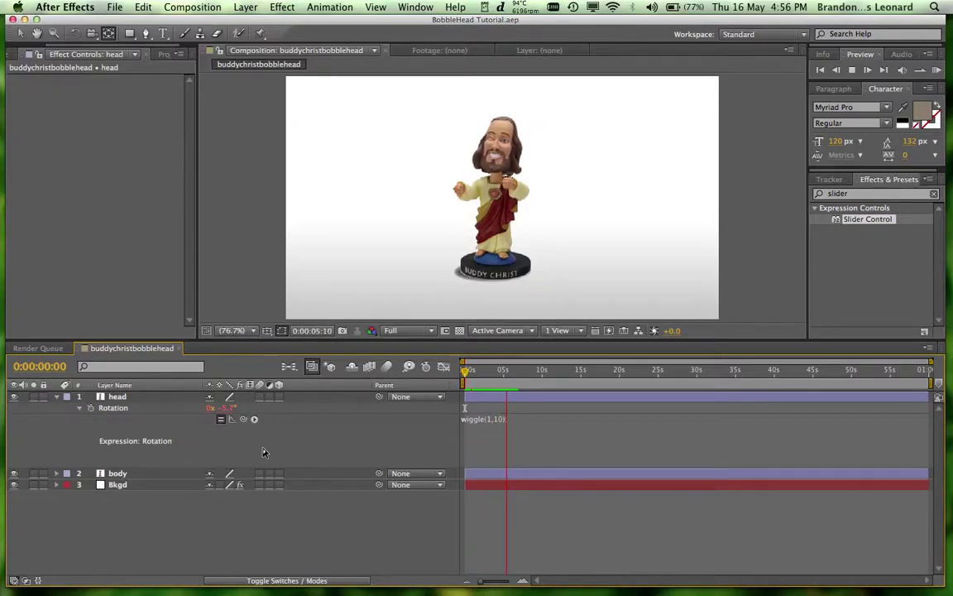
key("space")
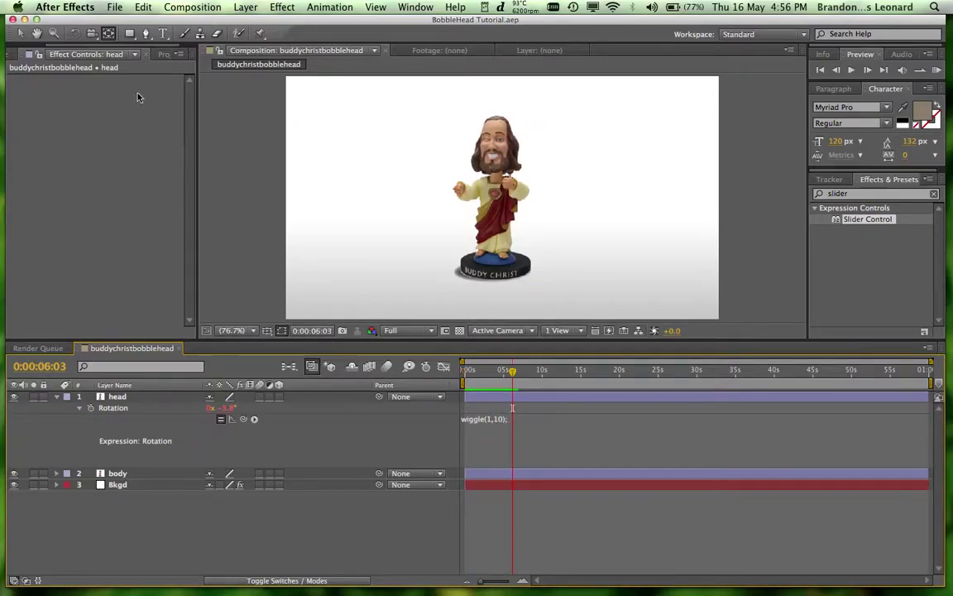
Add a new null object layer to the composition.
left_click(245, 7)
mouse_move(298, 29)
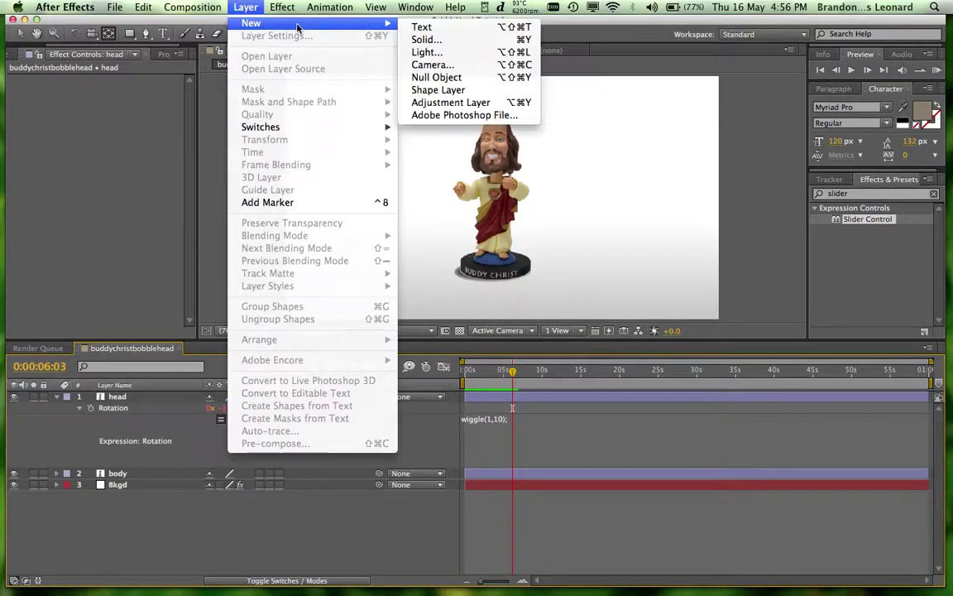
left_click(439, 77)
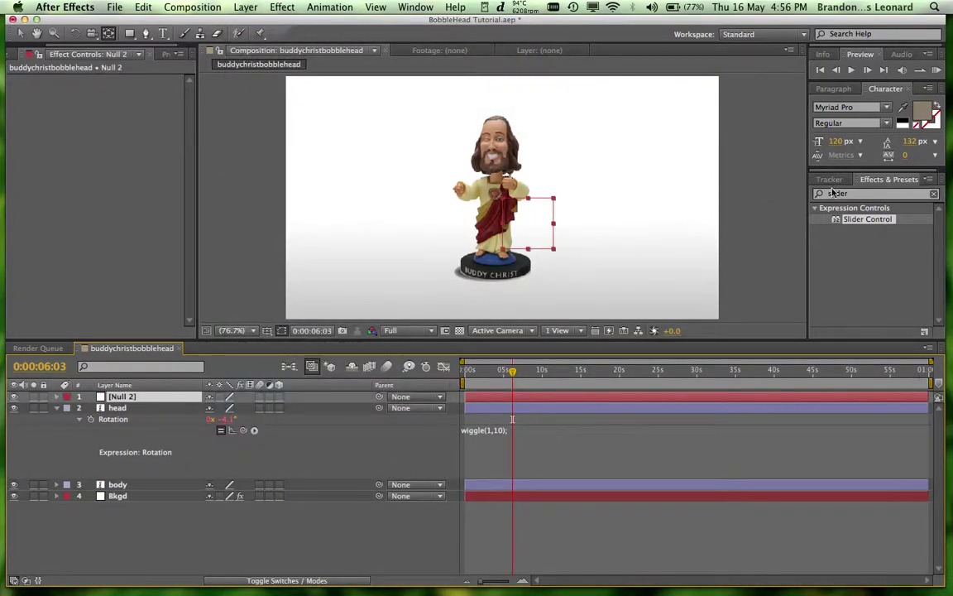
Search the effects for "slider" and apply Slider Control to the null layer.
left_click(837, 220)
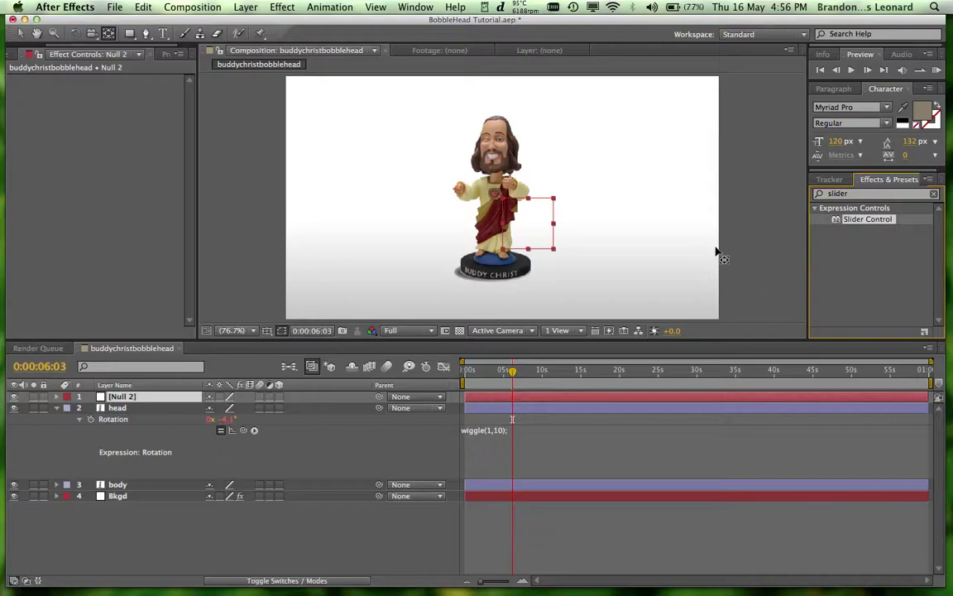
left_click(144, 398)
left_click_drag(850, 196, 825, 198)
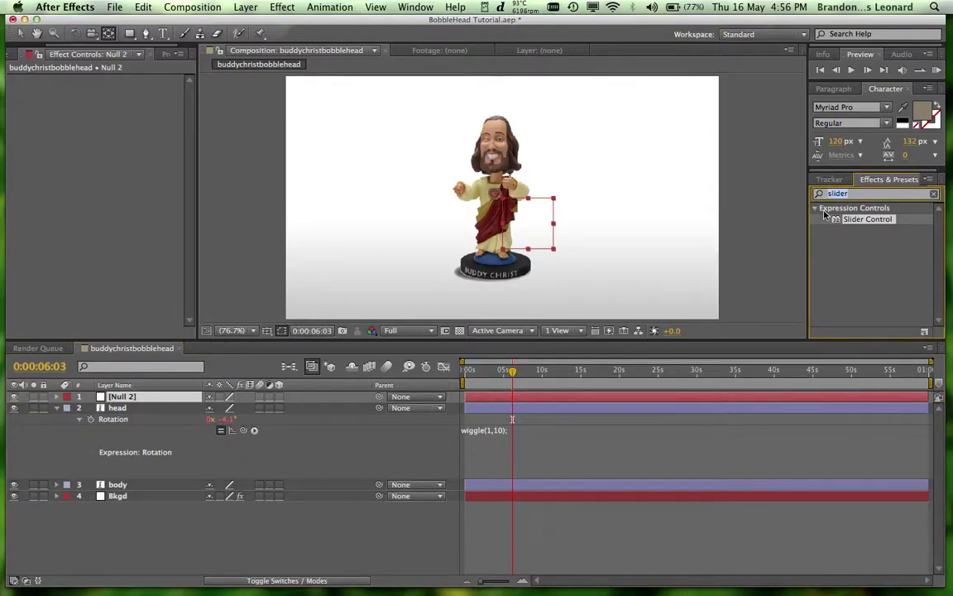
key("BackSpace")
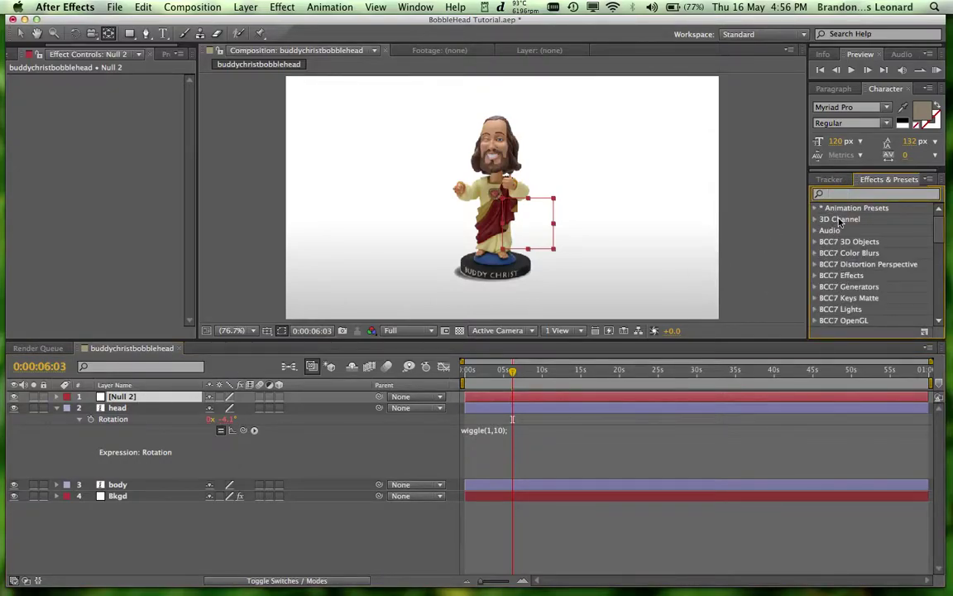
type("slider")
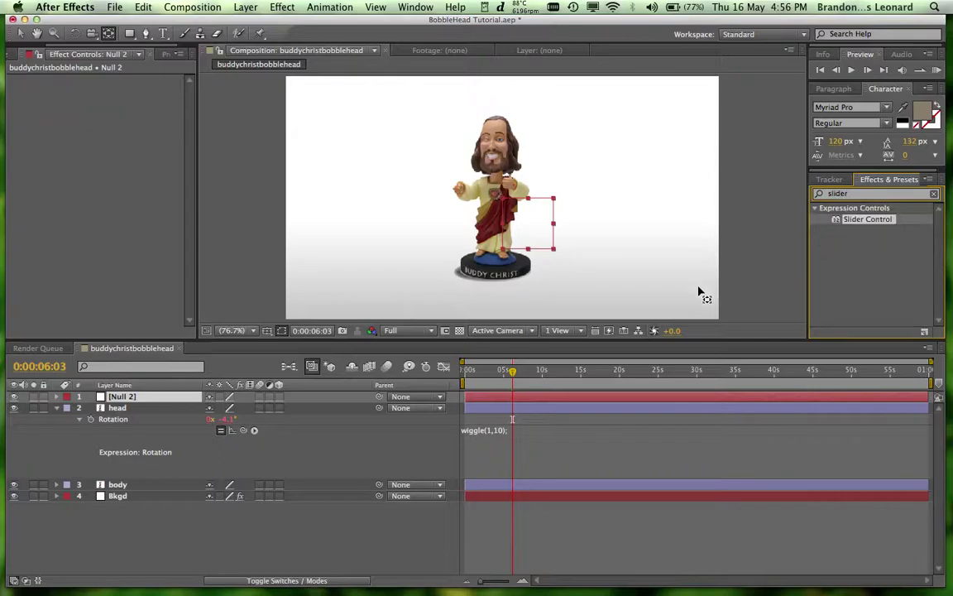
double_click(837, 219)
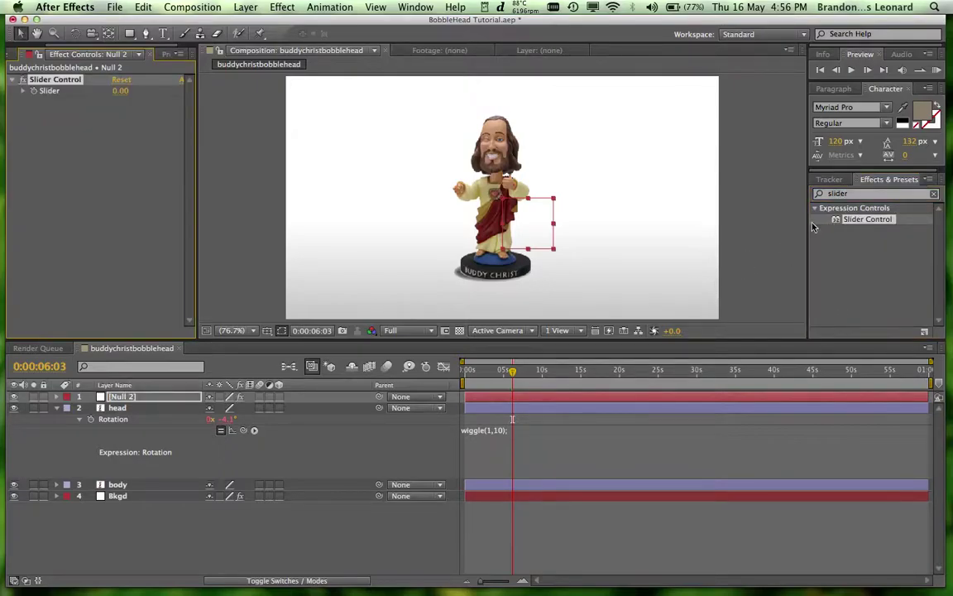
Try a different value on the null's slider and undo the change.
left_click_drag(121, 91, 152, 103)
key("super+z")
left_click(108, 135)
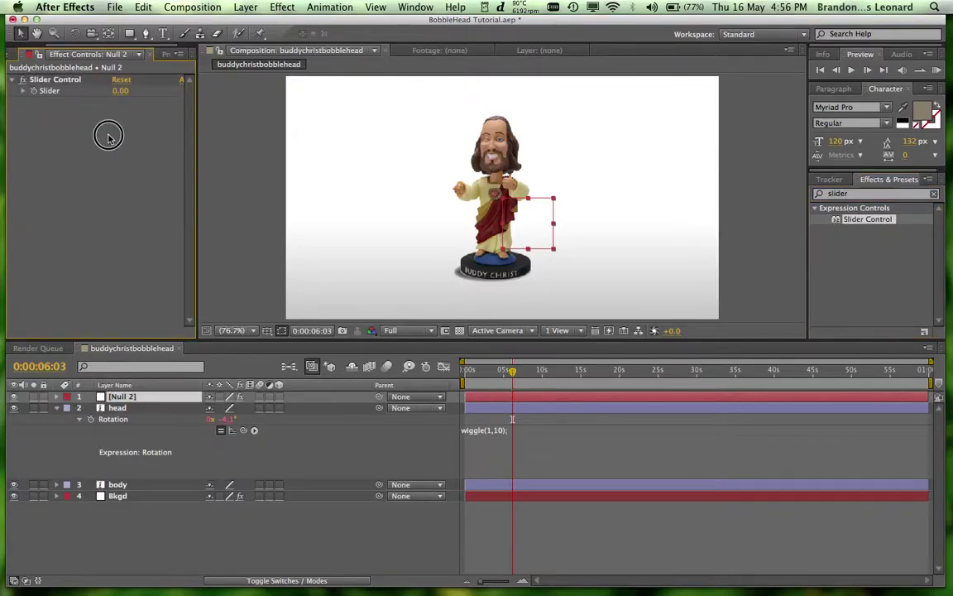
Duplicate the null's Slider Control and rename the two effects Freq and Amp.
left_click(58, 80)
key("super+d")
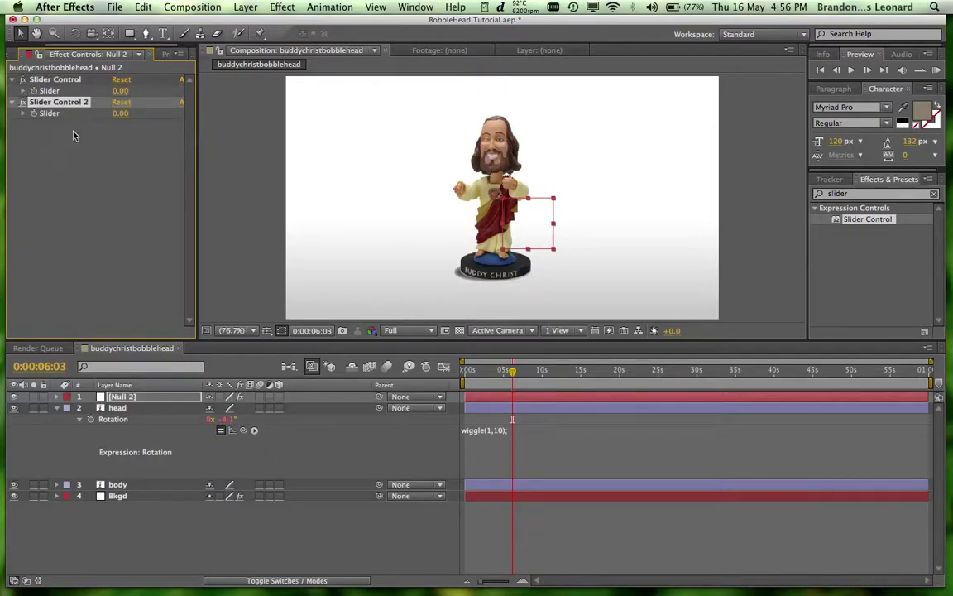
key("Return")
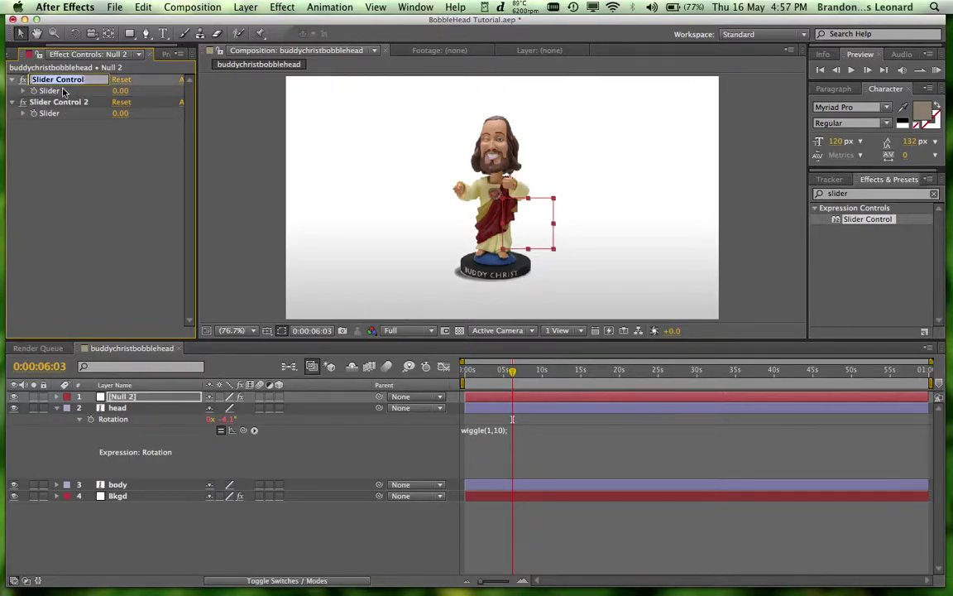
type("Fe")
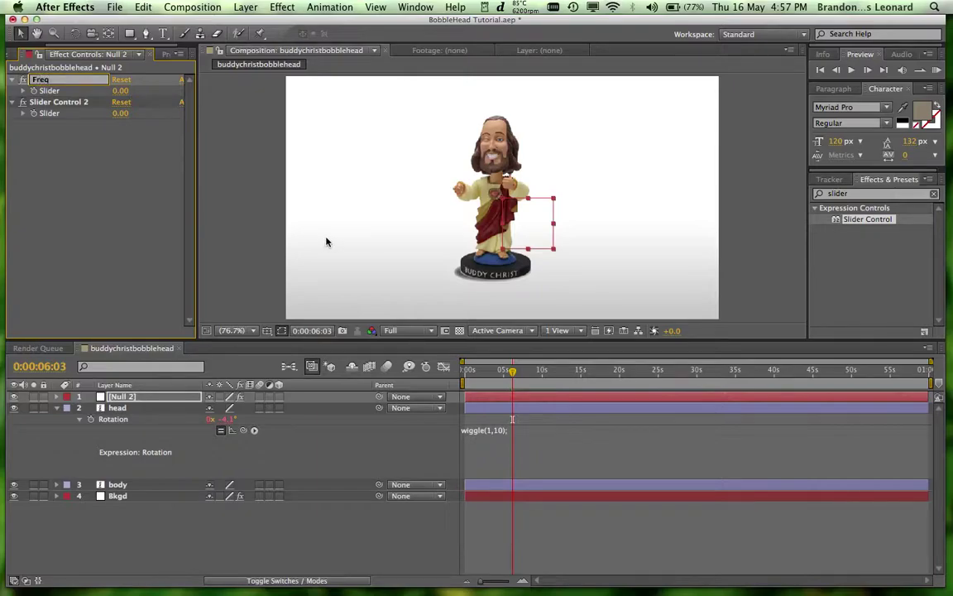
key("Return")
left_click(63, 105)
key("Return")
type("Amp")
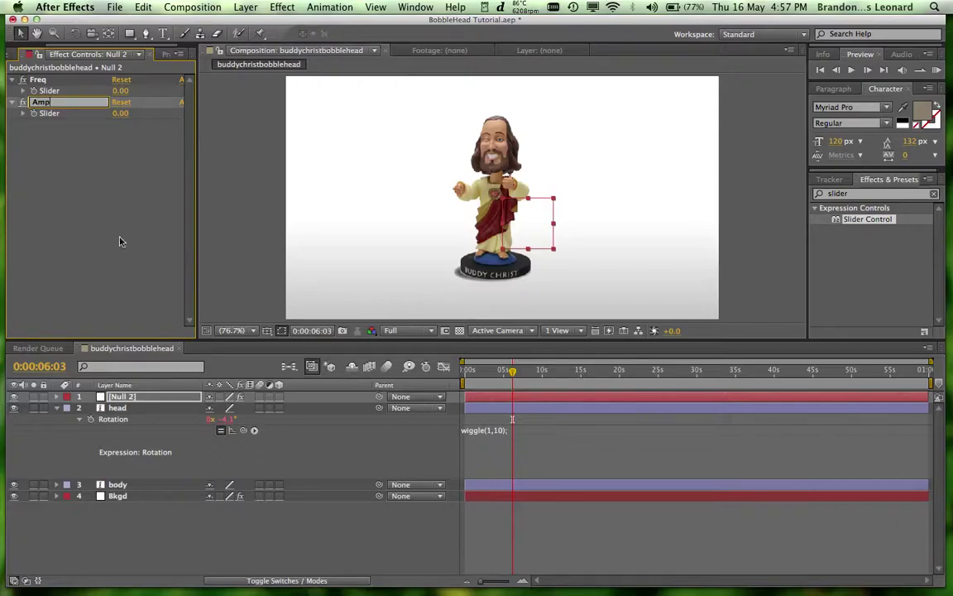
key("Return")
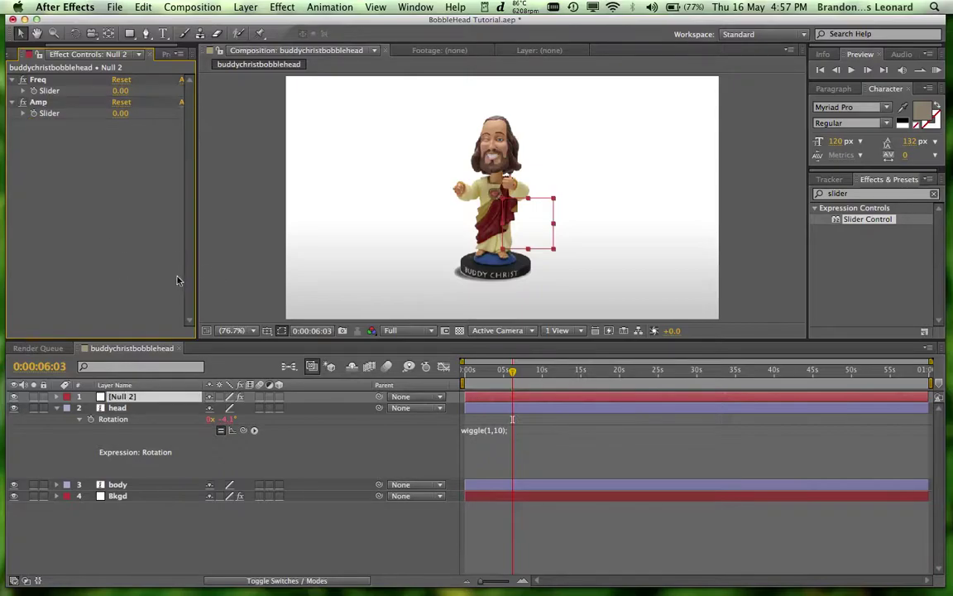
Above the wiggle line in the head's Rotation expression, define freq and link it to the null's Freq slider.
left_click(496, 432)
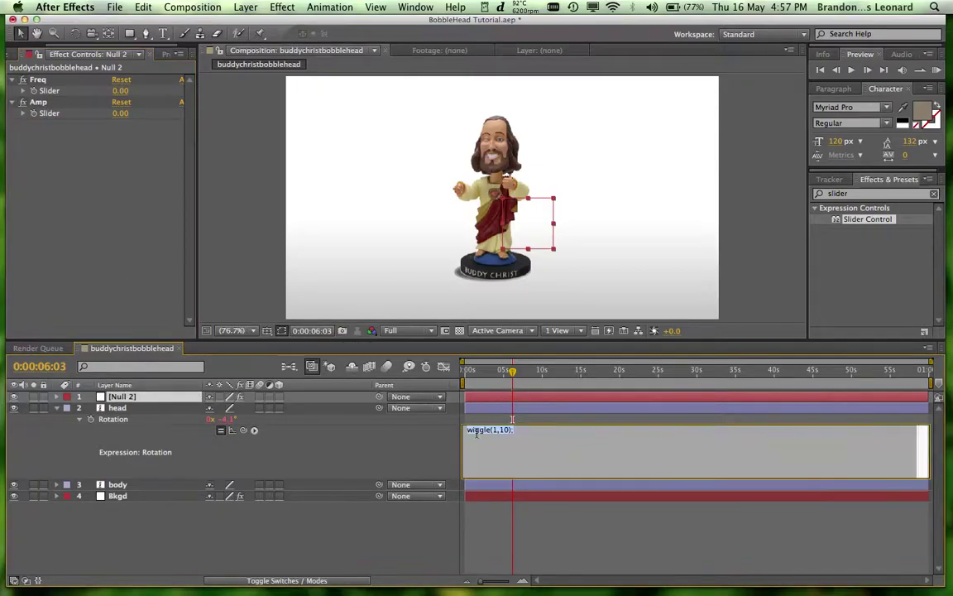
key("Return")
key("Up")
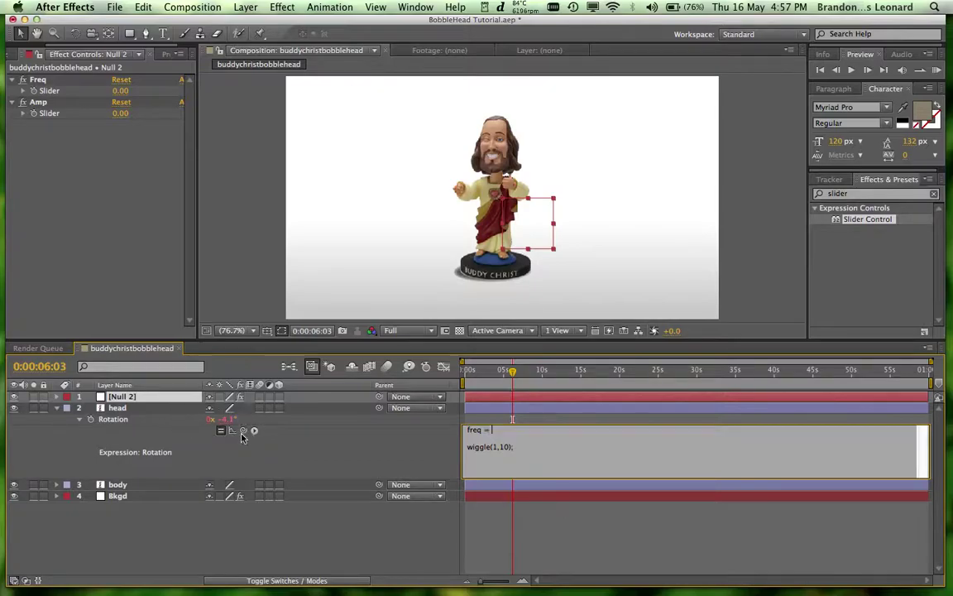
left_click_drag(243, 430, 49, 90)
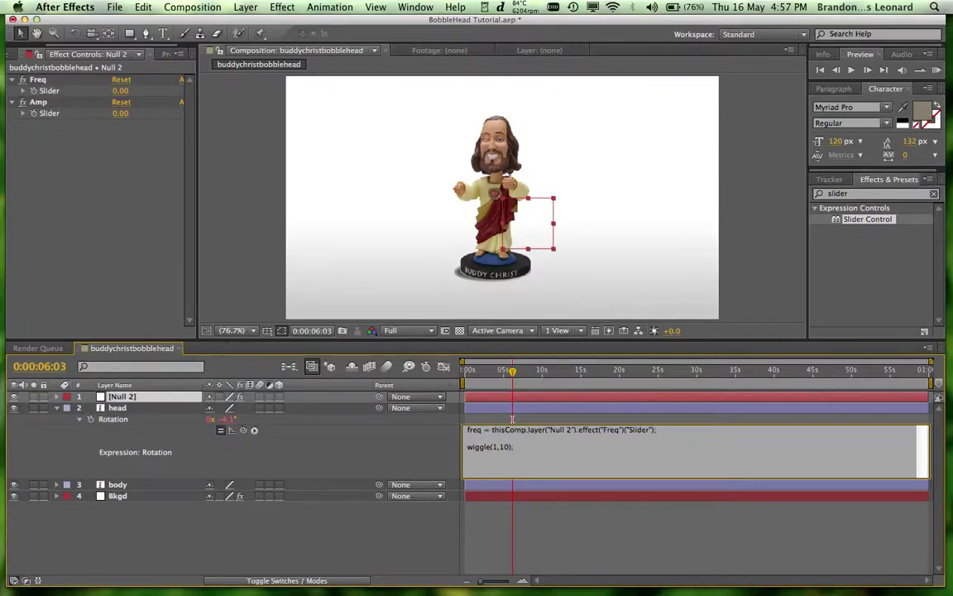
Define amp on the following line of the Rotation expression, linked to the null's Amp slider, and commit the expression.
key("Return")
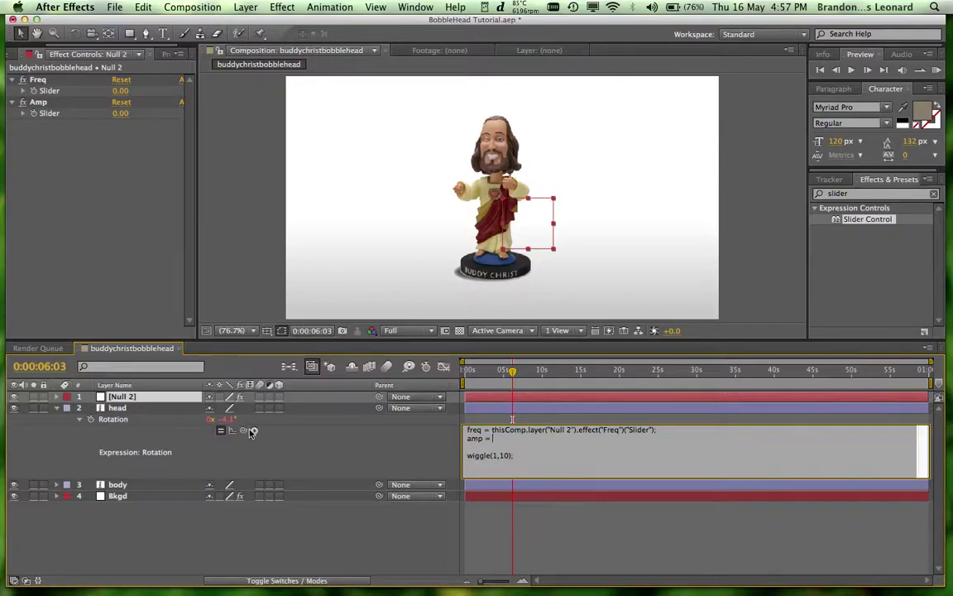
left_click_drag(243, 429, 68, 128)
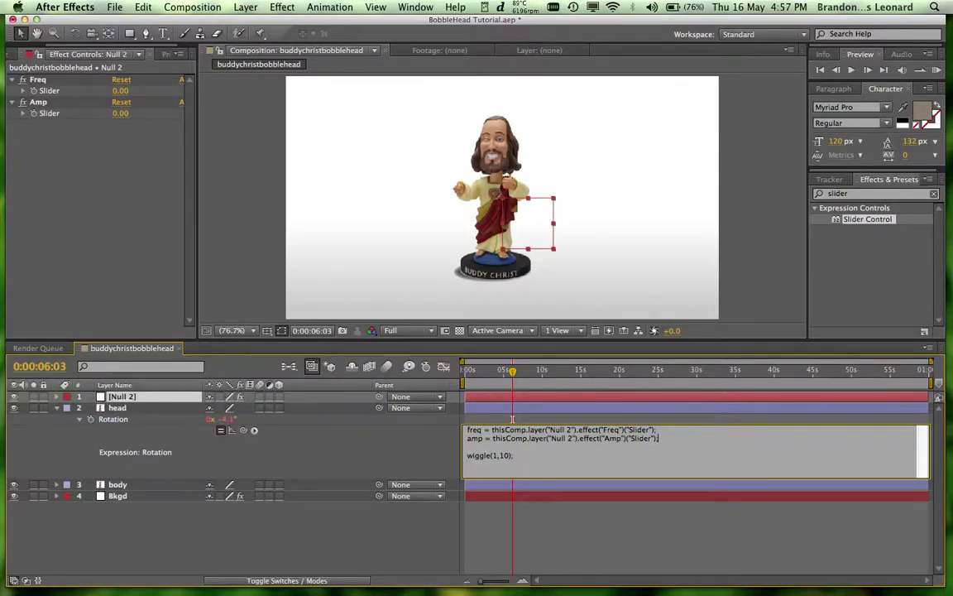
left_click(277, 514)
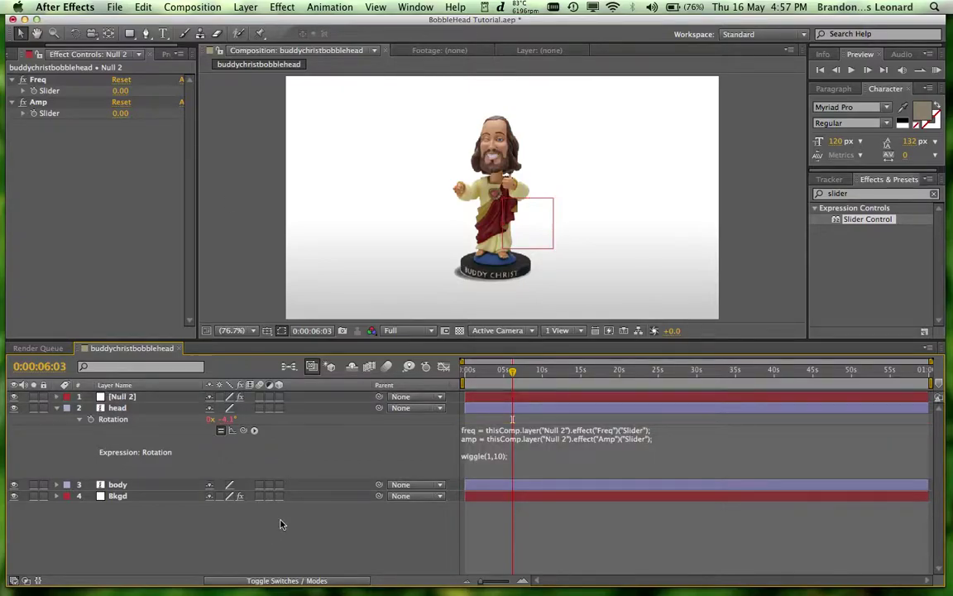
Replace the wiggle arguments in the head's Rotation expression so it reads wiggle(freq,amp), and commit it.
left_click(492, 461)
left_click(497, 456)
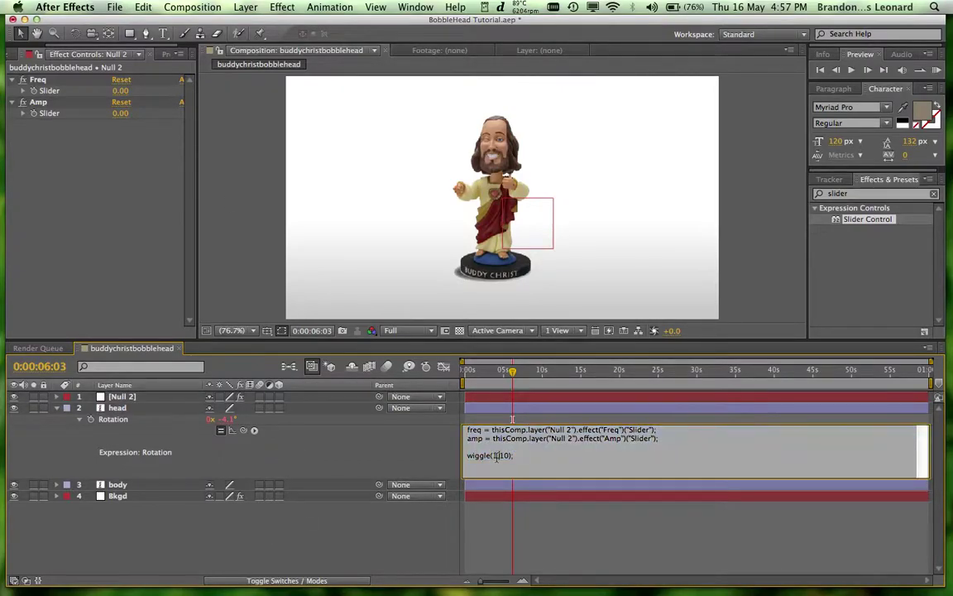
double_click(497, 456)
left_click(510, 454)
double_click(493, 455)
type("freq")
key("BackSpace")
key("BackSpace")
left_click(331, 534)
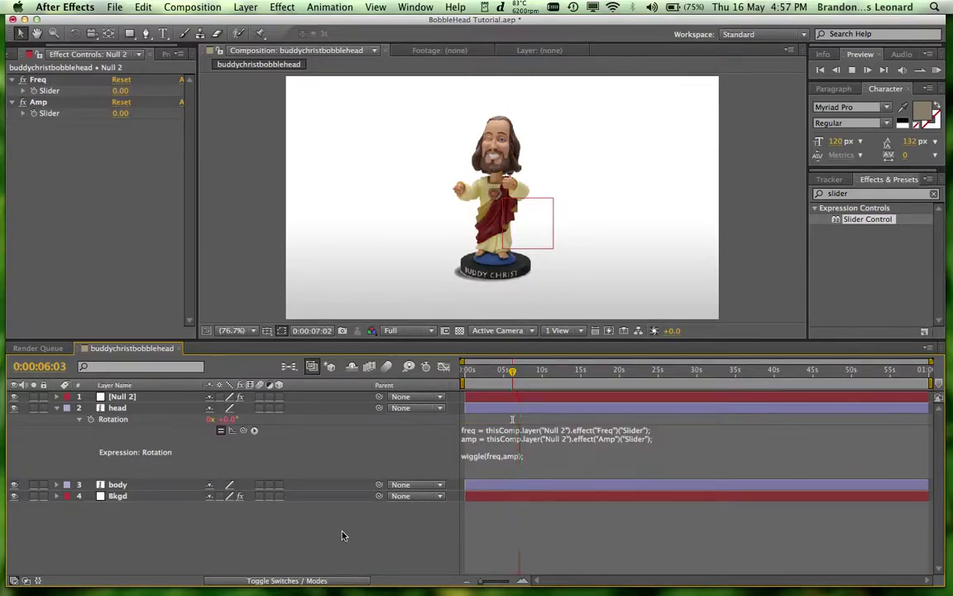
At the start of the timeline, enable keyframing on the null's Freq and Amp sliders and reveal their keyframes.
left_click_drag(489, 371, 458, 373)
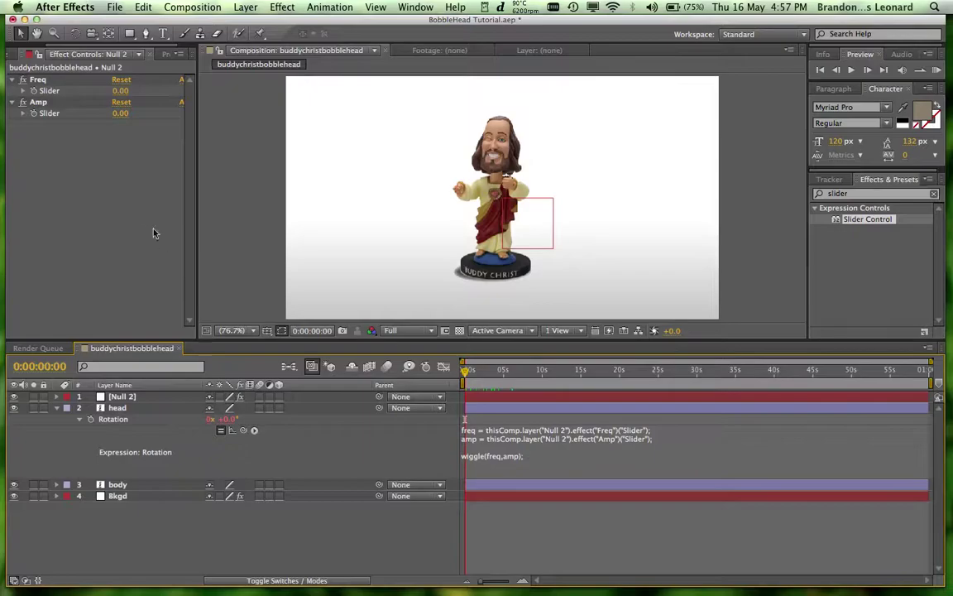
left_click(37, 80)
left_click(37, 102)
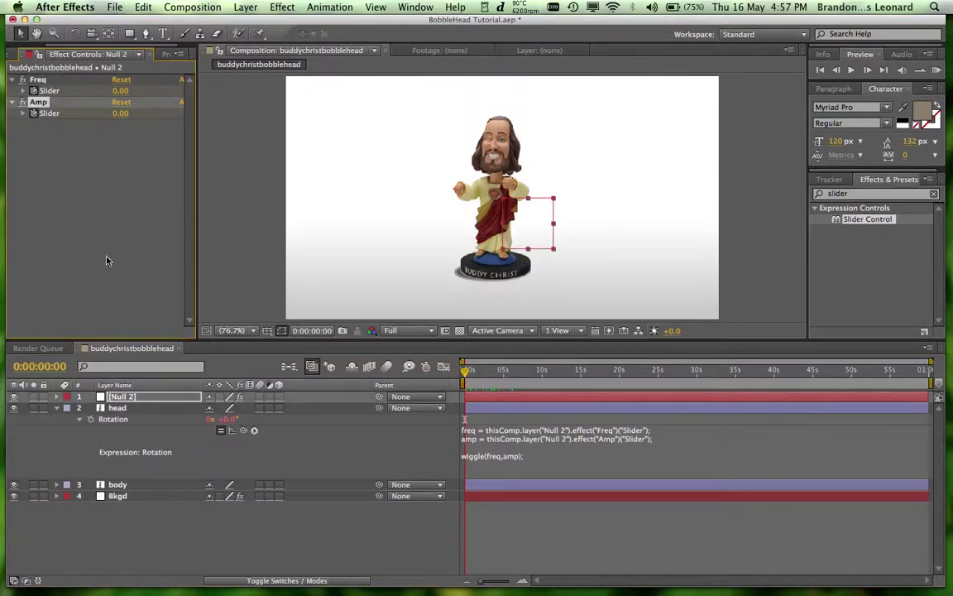
key("u")
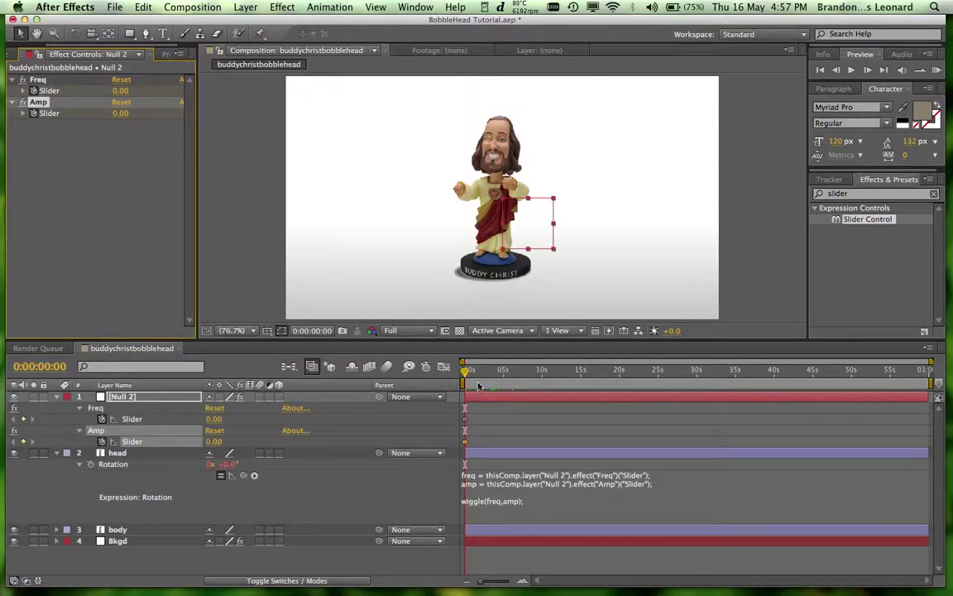
At 0:00:03:00, keyframe the null's Freq slider at 1 and its Amp slider at 20.
left_click_drag(487, 374, 490, 376)
key("Page_Up")
key("Page_Up")
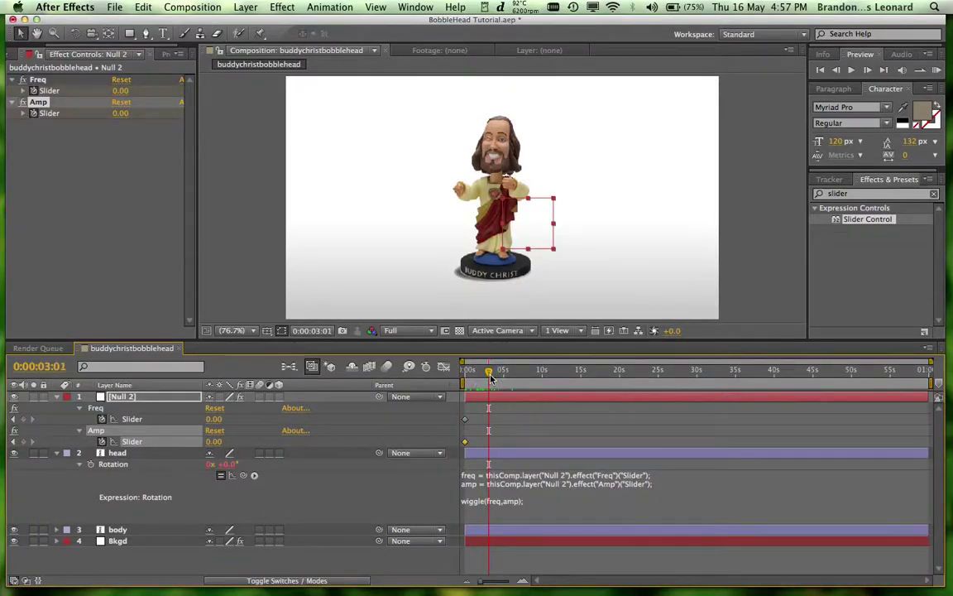
left_click(214, 421)
left_click(218, 442)
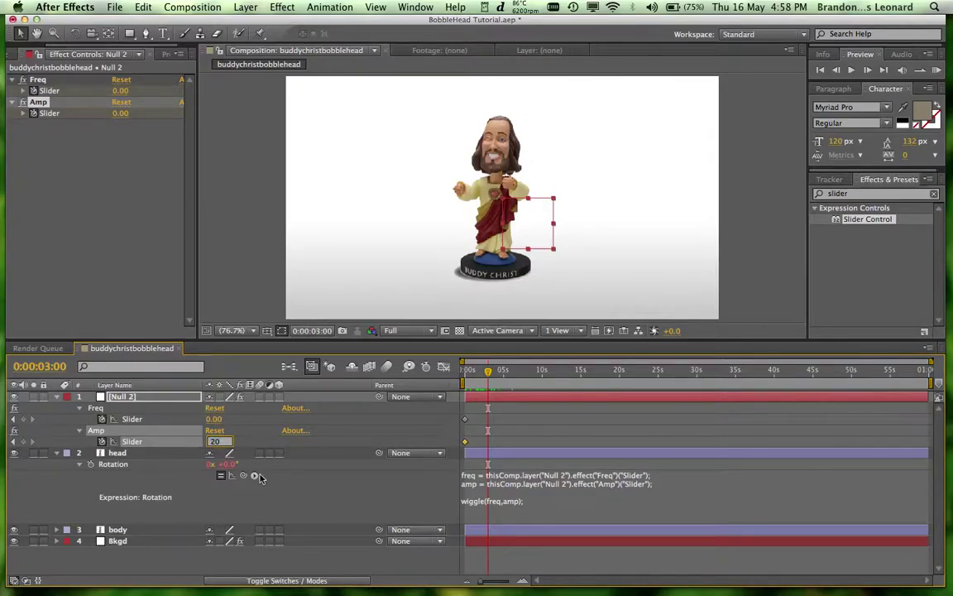
left_click(343, 493)
left_click(215, 420)
type("1")
key("Return")
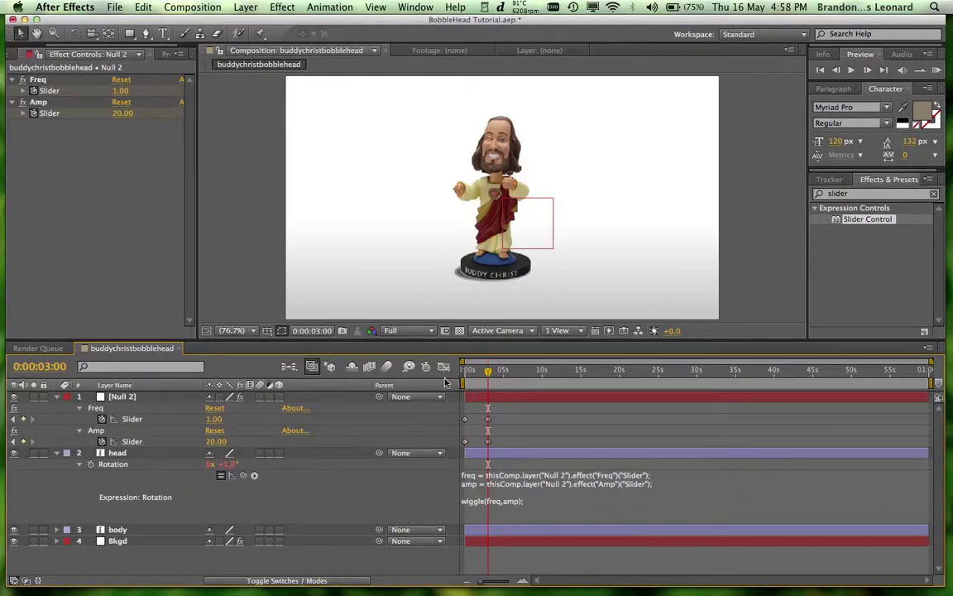
Play the animation from the start of the composition to check the head wiggle, stopping at 0:00:05:15.
key("space")
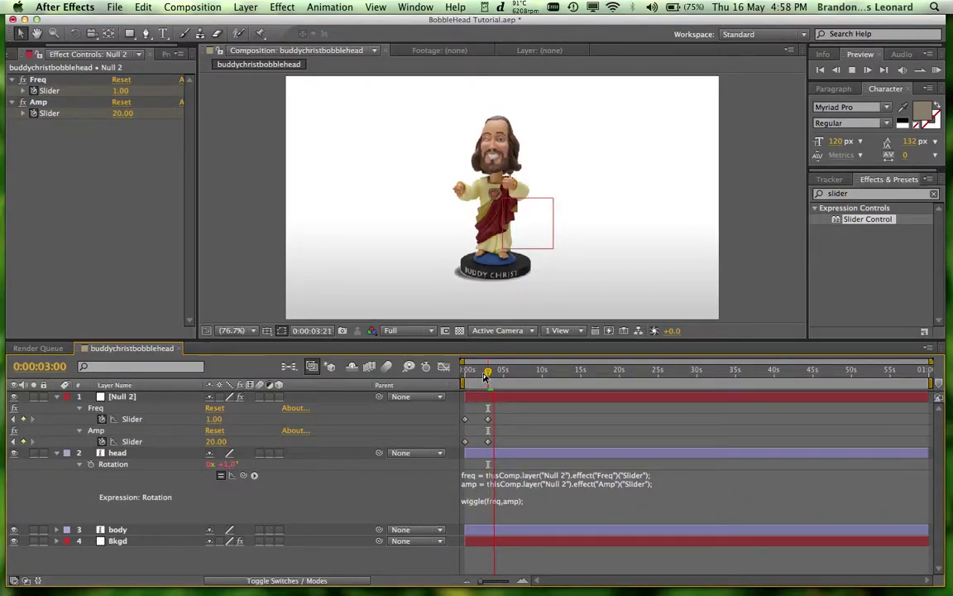
left_click_drag(487, 376, 417, 375)
key("space")
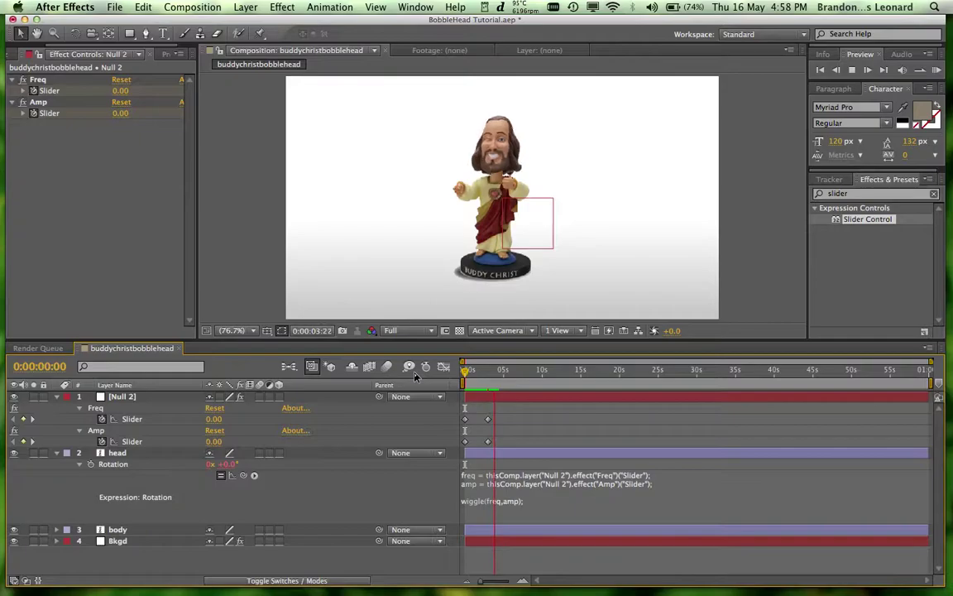
key("space")
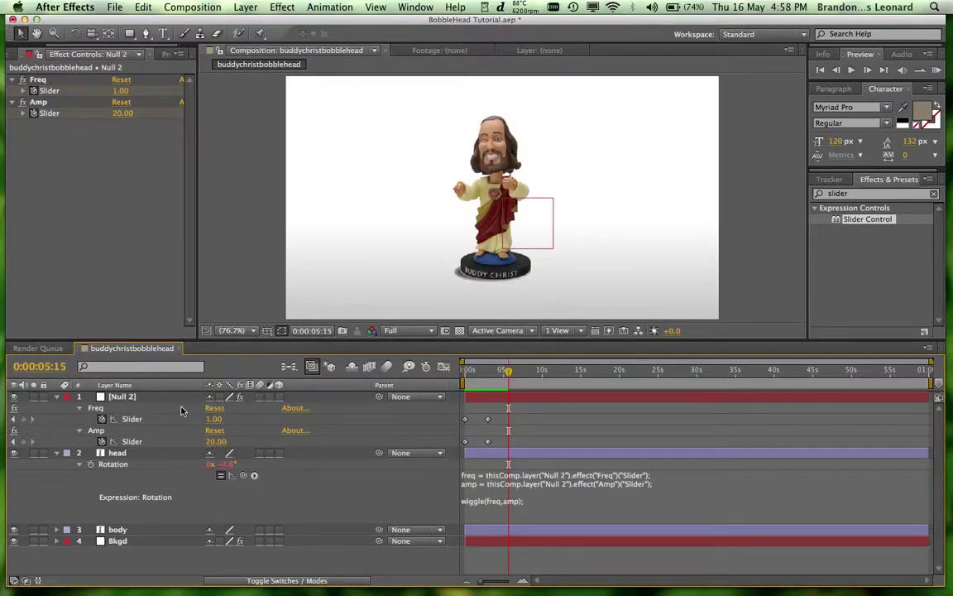
Add Freq and Amp keyframes at 0:00:05:15 with their current values, and set both sliders to 0 at 0:00:07:07.
left_click(22, 419)
left_click(22, 441)
key("shift+Page_Down")
key("shift+Page_Down")
key("shift+Page_Down")
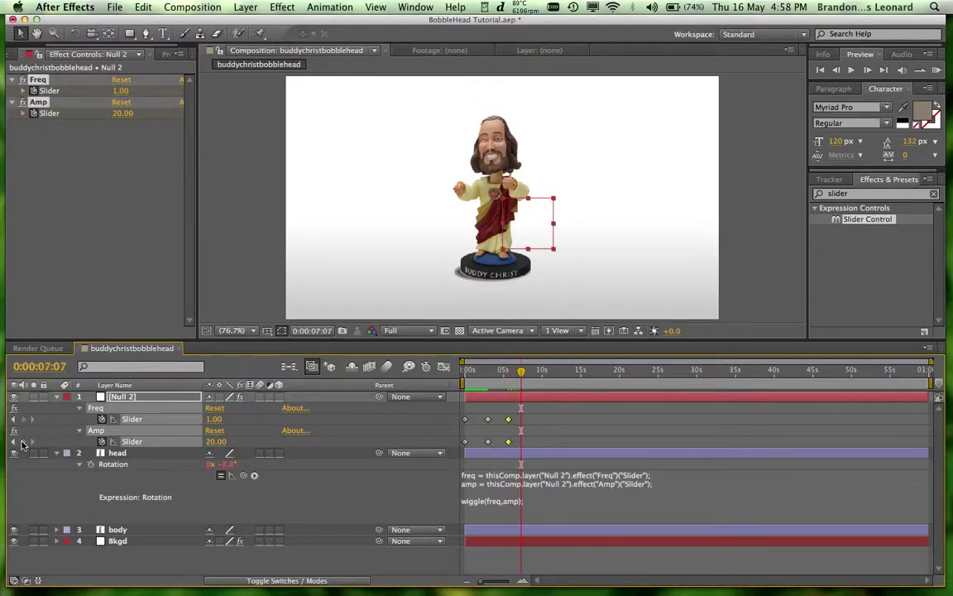
left_click(220, 420)
type("0")
left_click(246, 424)
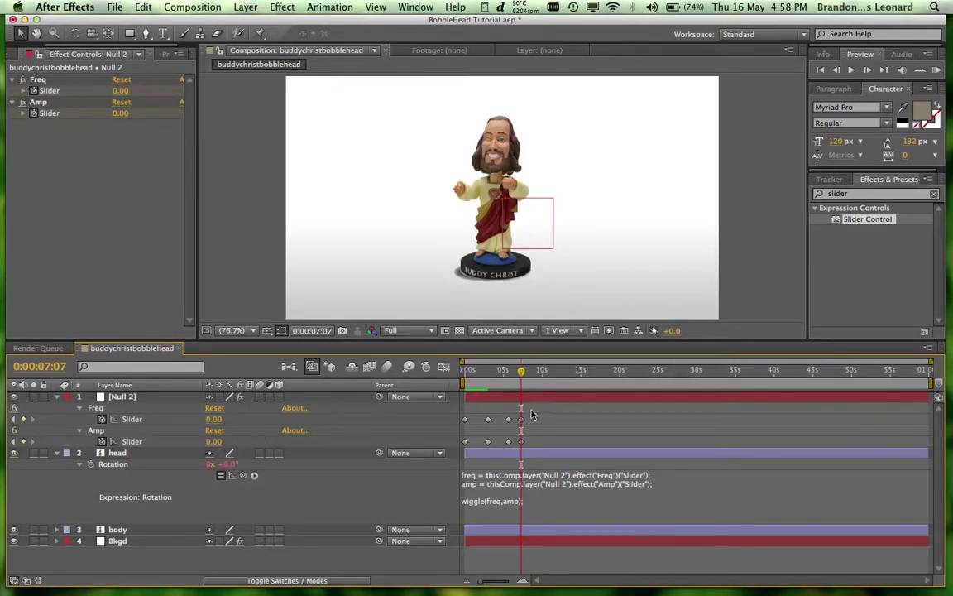
Move the two middle pairs of Freq and Amp keyframes earlier, to about 1 second and about 4 seconds, and preview from the start.
left_click_drag(503, 372, 445, 386)
left_click_drag(492, 416, 479, 451)
left_click_drag(488, 442, 476, 442)
left_click_drag(513, 414, 512, 445)
left_click_drag(509, 442, 474, 446)
left_click(488, 437)
left_click_drag(475, 374, 452, 374)
key("space")
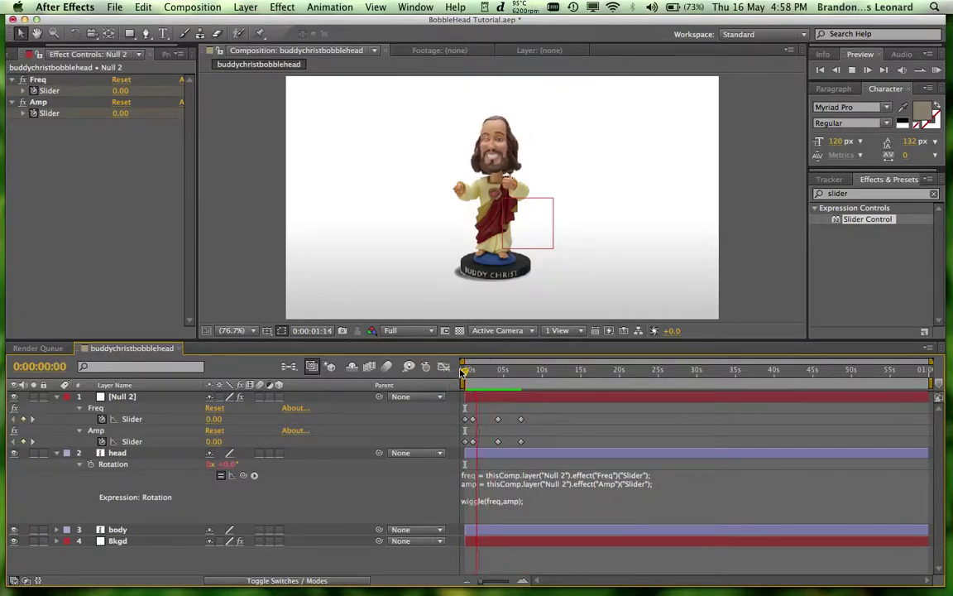
Set the Freq slider to 2 at its keyframes at 0:00:01:01 and 0:00:04:06.
left_click_drag(480, 378, 473, 371)
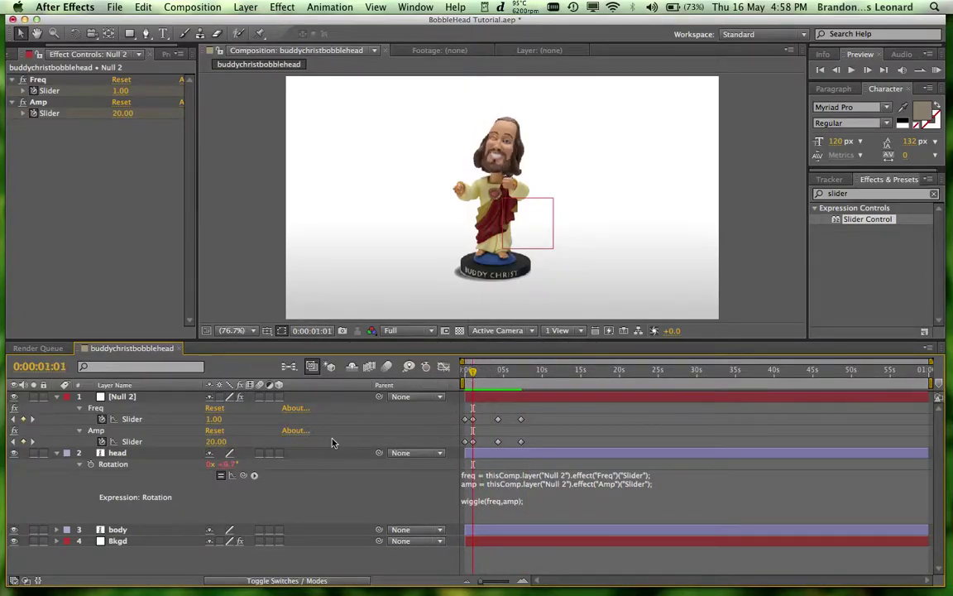
left_click(213, 418)
type("2")
key("Return")
left_click(497, 372)
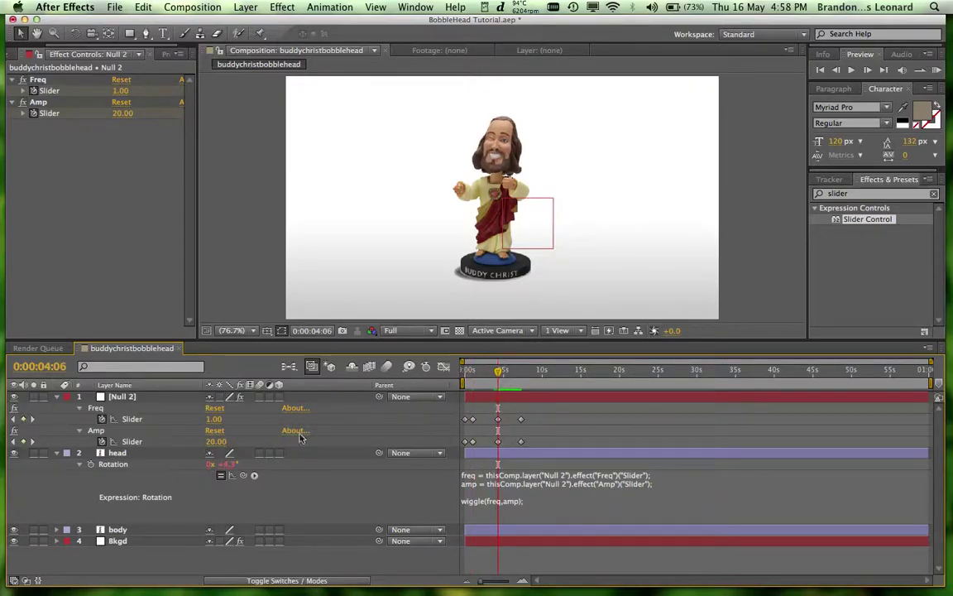
left_click(213, 419)
type("2")
key("Return")
Return to the start of the composition and preview the faster head wiggle.
left_click_drag(467, 377, 445, 378)
key("space")
key("space")
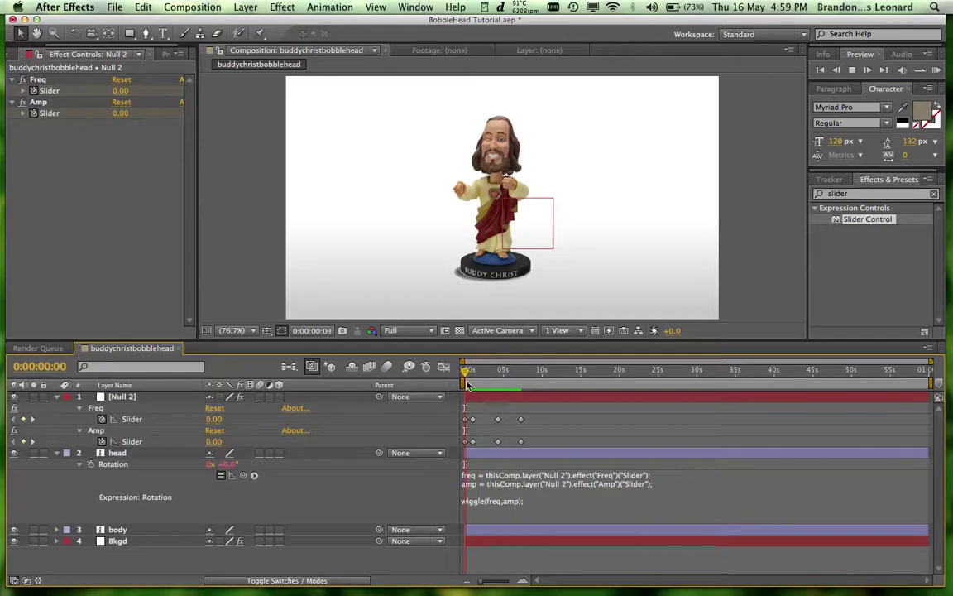
At 0:00:01:01, turn off keyframing on the null's Freq slider to keep it constant at 2.
left_click(476, 373)
left_click_drag(478, 373, 474, 374)
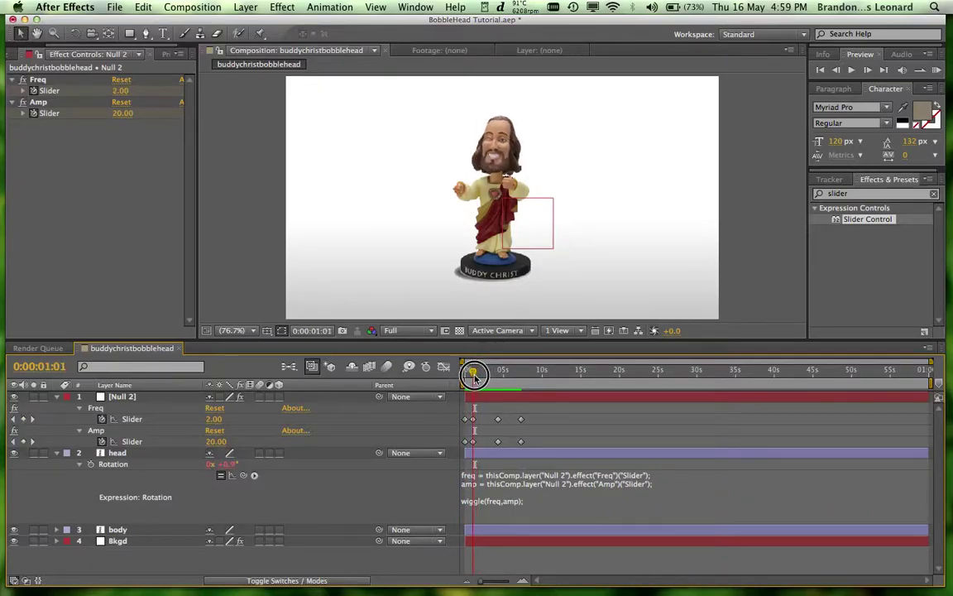
left_click(102, 420)
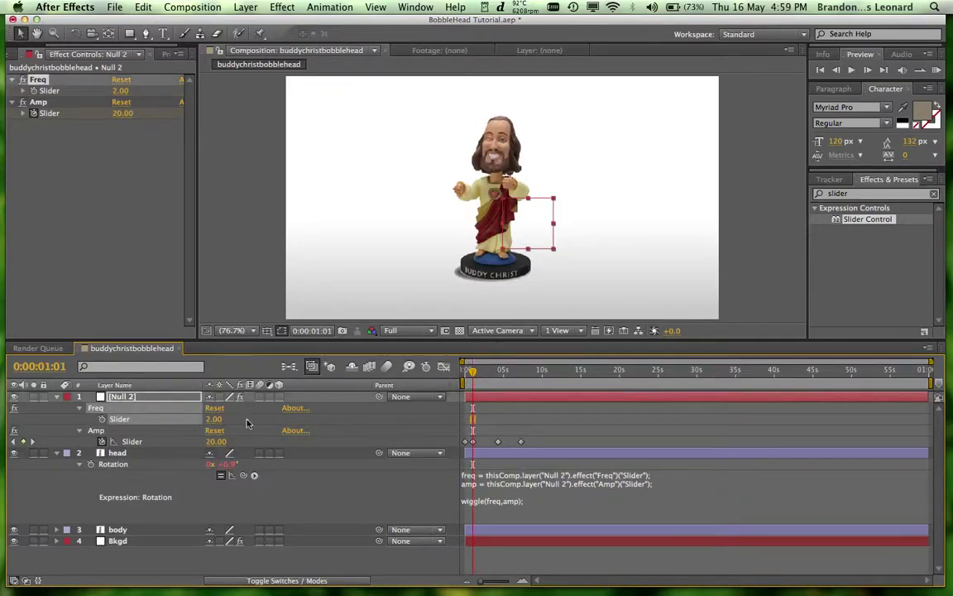
Run a RAM preview of the animation and save the project.
key("KP_0")
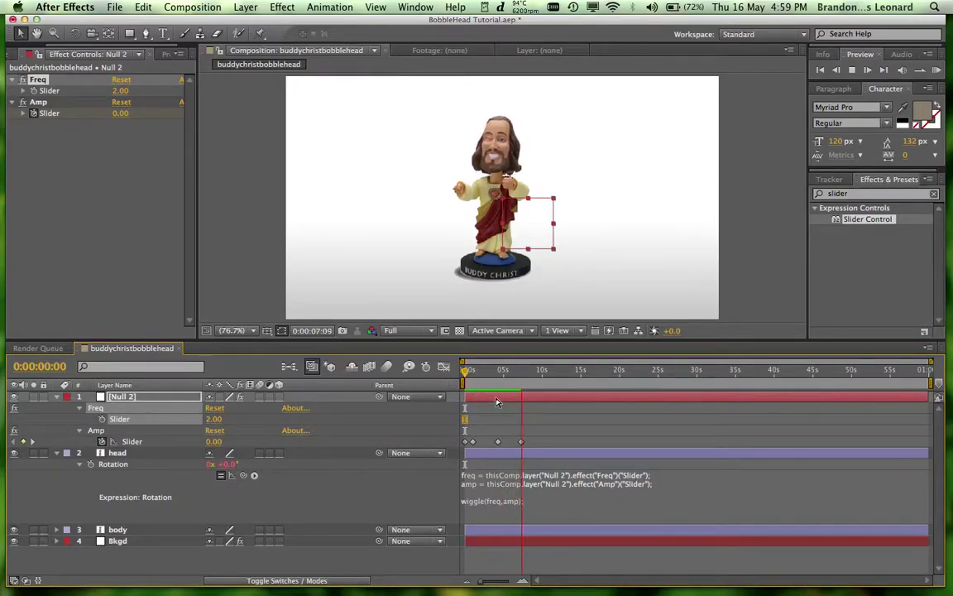
key("space")
key("super+s")
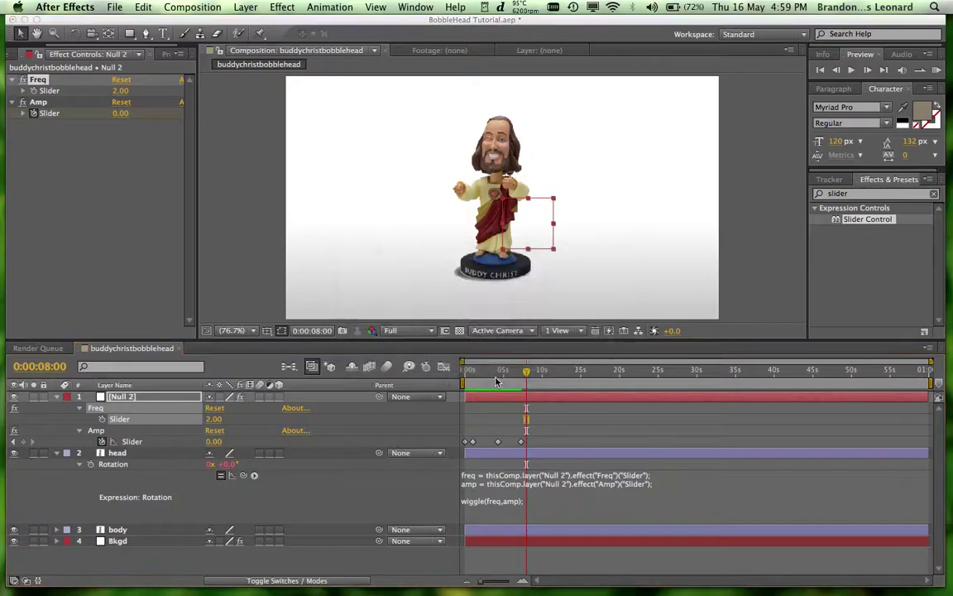
At 0:00:01:01, show the head layer's Position alongside Rotation and raise the head to a Y position of 178.7.
left_click_drag(497, 377, 473, 378)
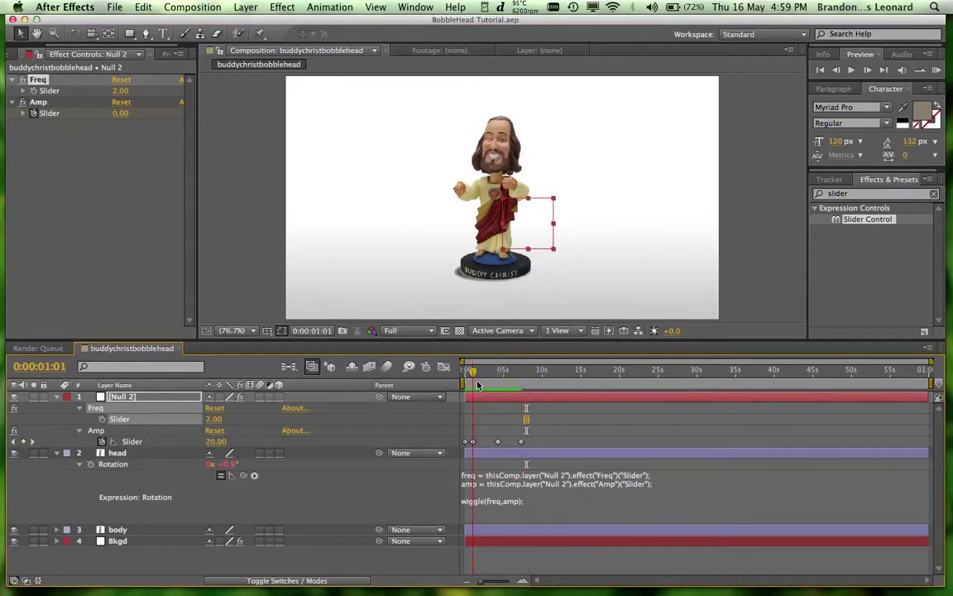
left_click(192, 522)
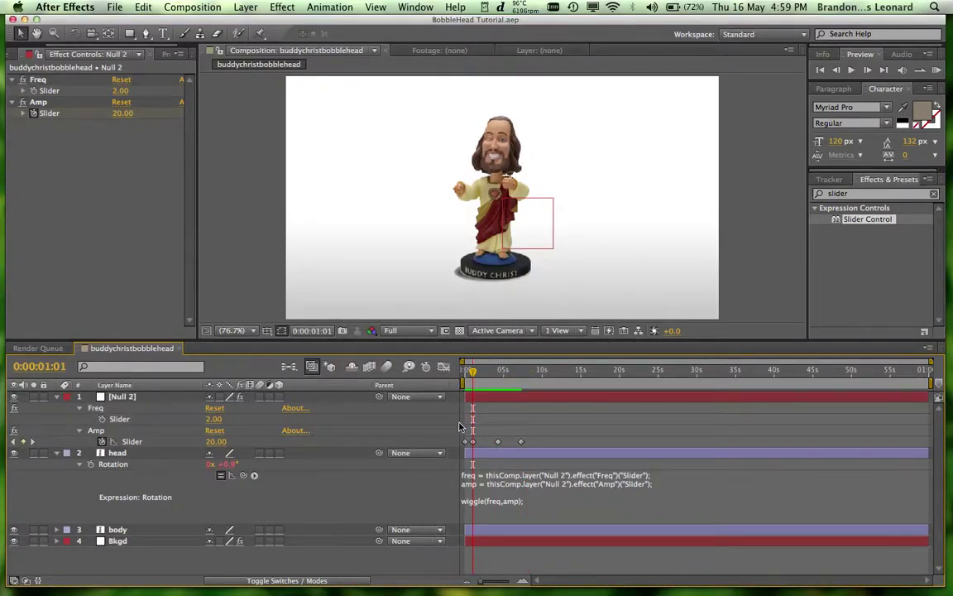
left_click(118, 453)
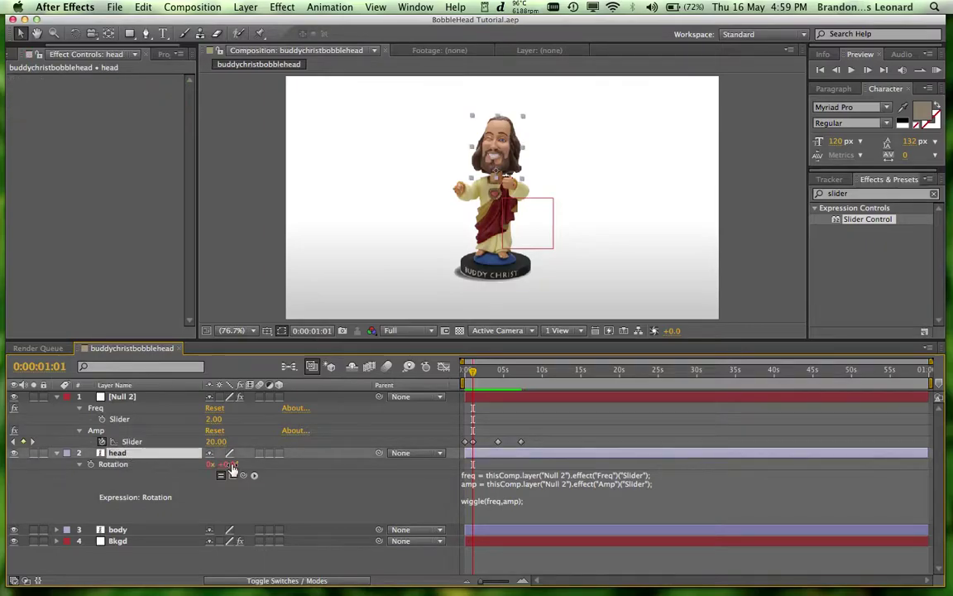
key("shift+p")
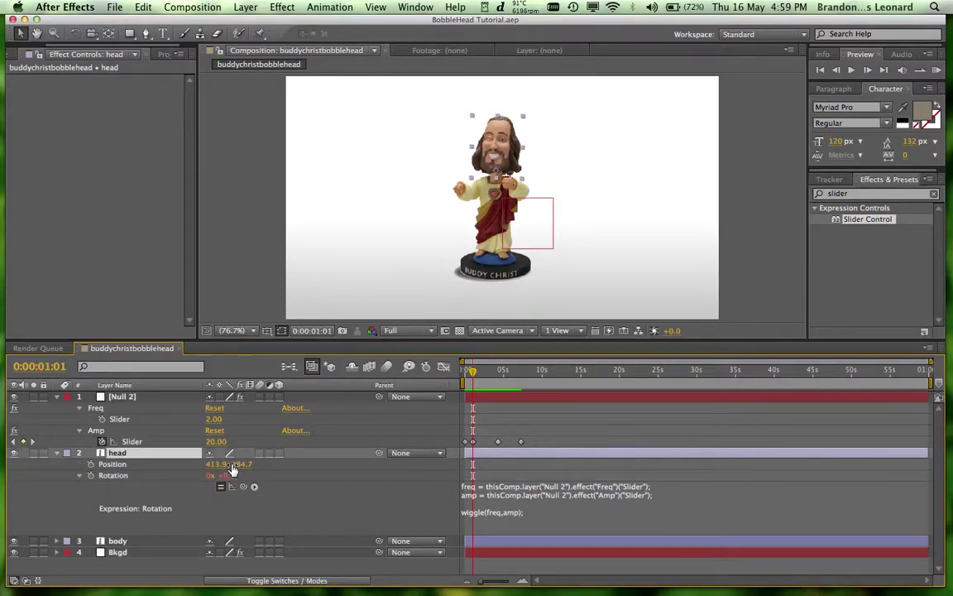
left_click_drag(235, 465, 244, 466)
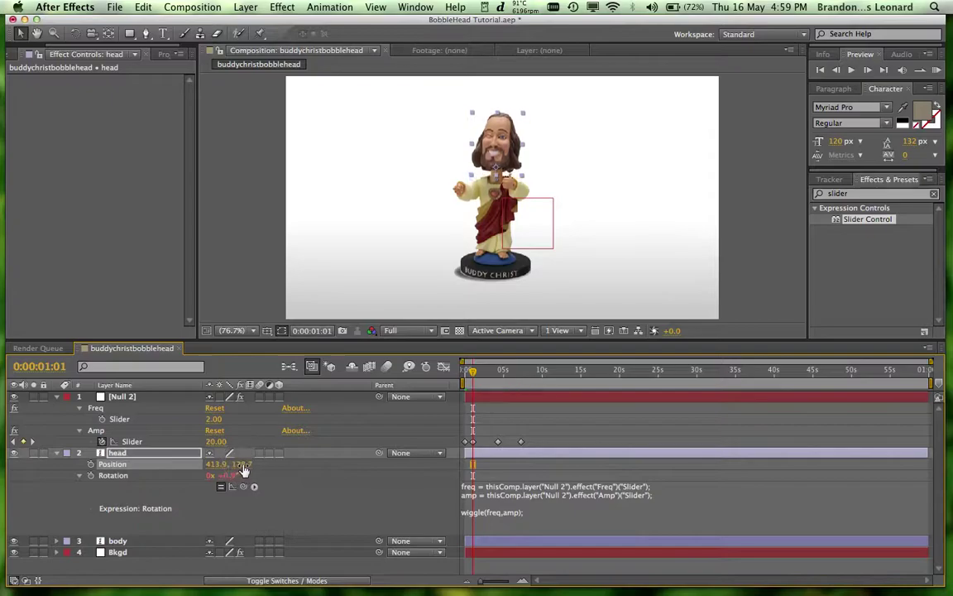
left_click(291, 484)
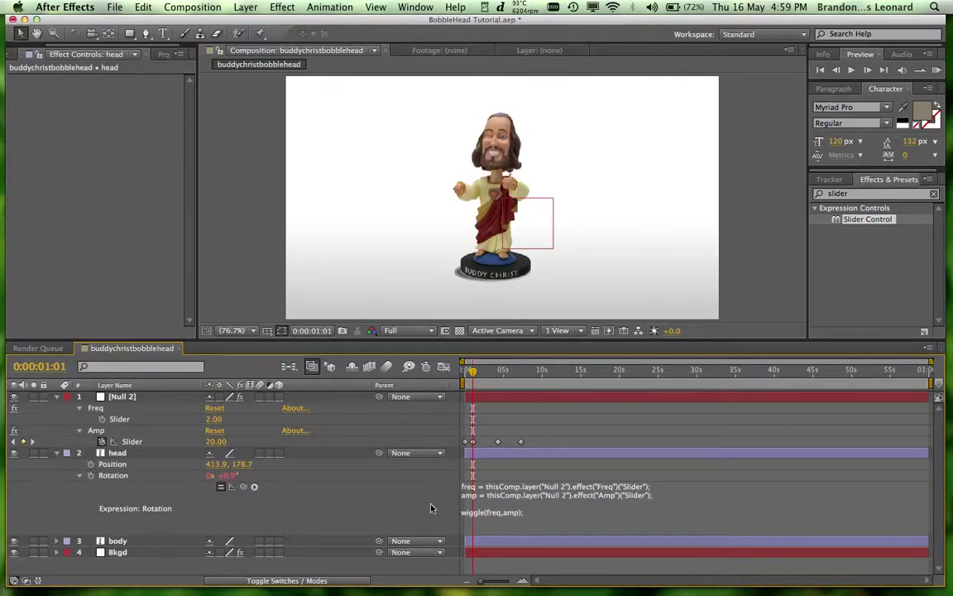
Copy only the expression from the head's Rotation, paste it onto its Position, and reveal the Position expression.
left_click(115, 476)
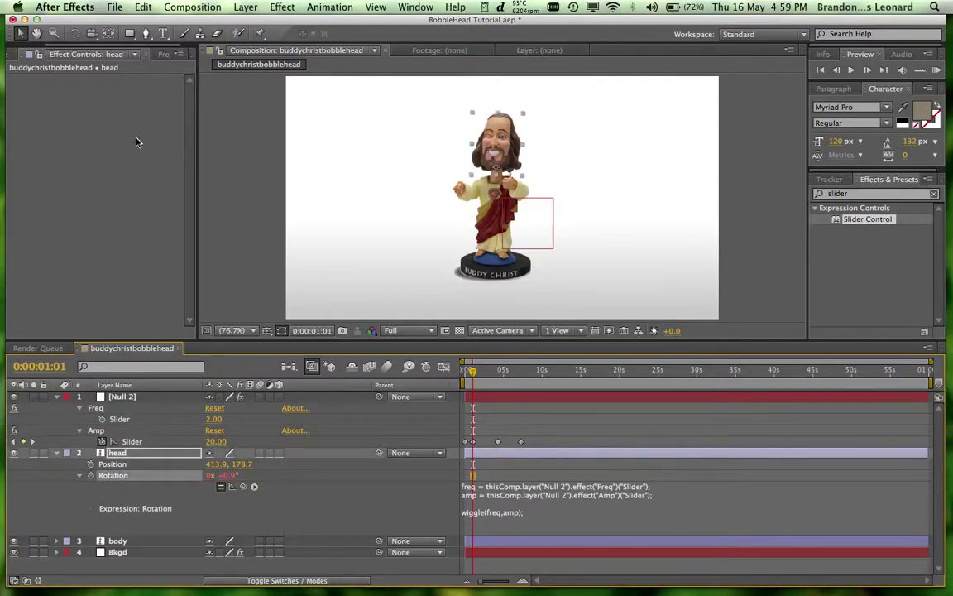
left_click(143, 7)
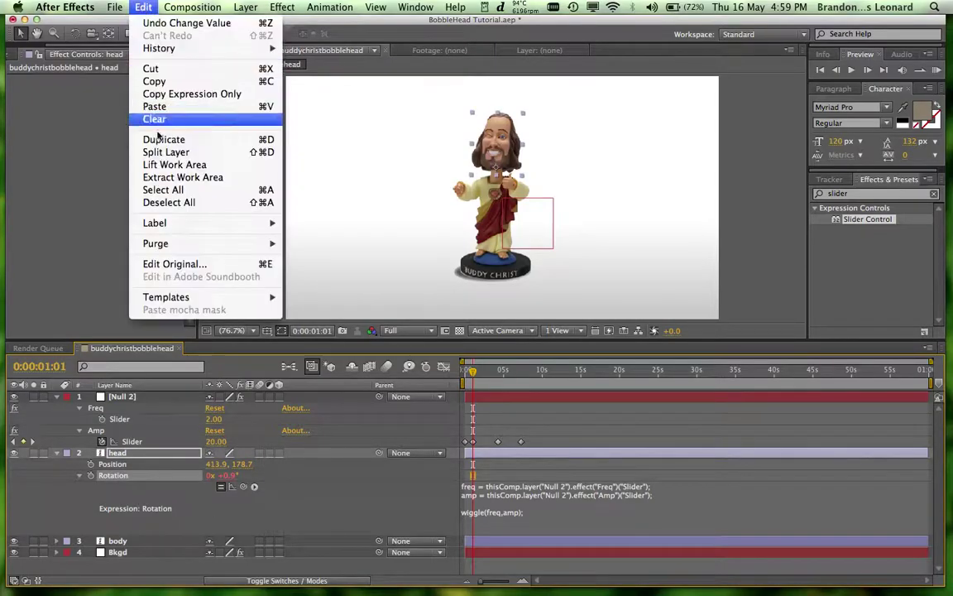
left_click(187, 93)
left_click(128, 454)
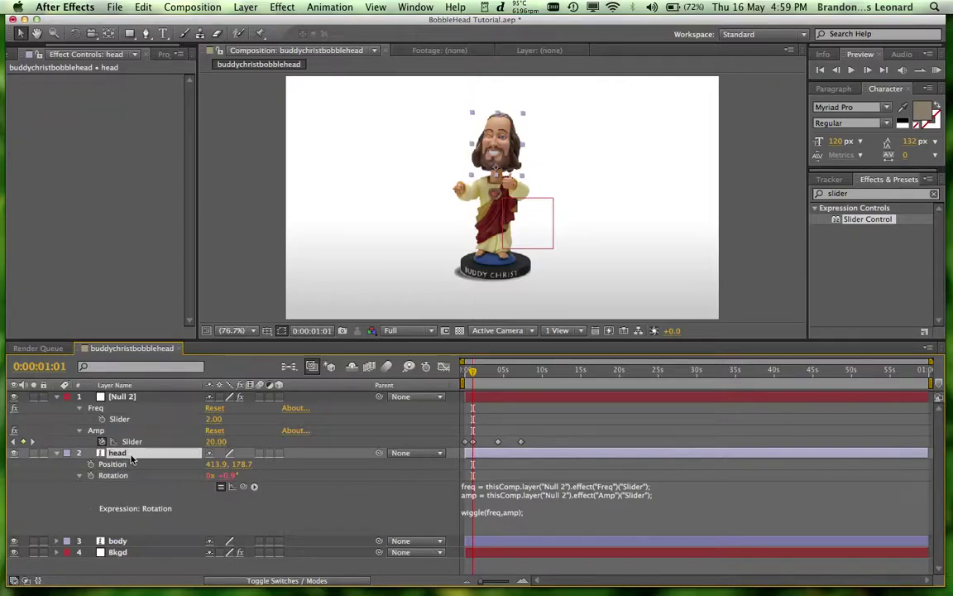
left_click(113, 464)
key("super+v")
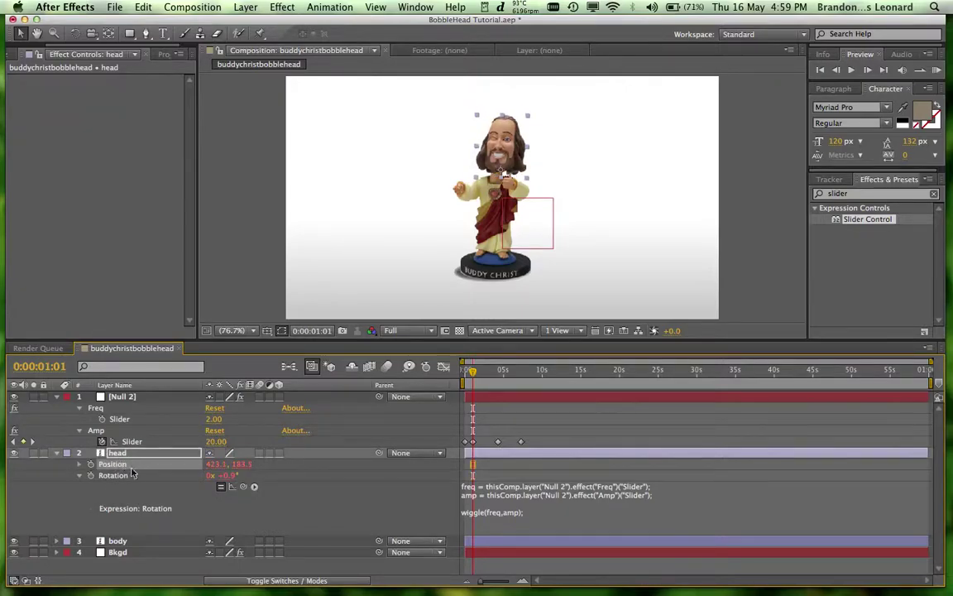
left_click(81, 465)
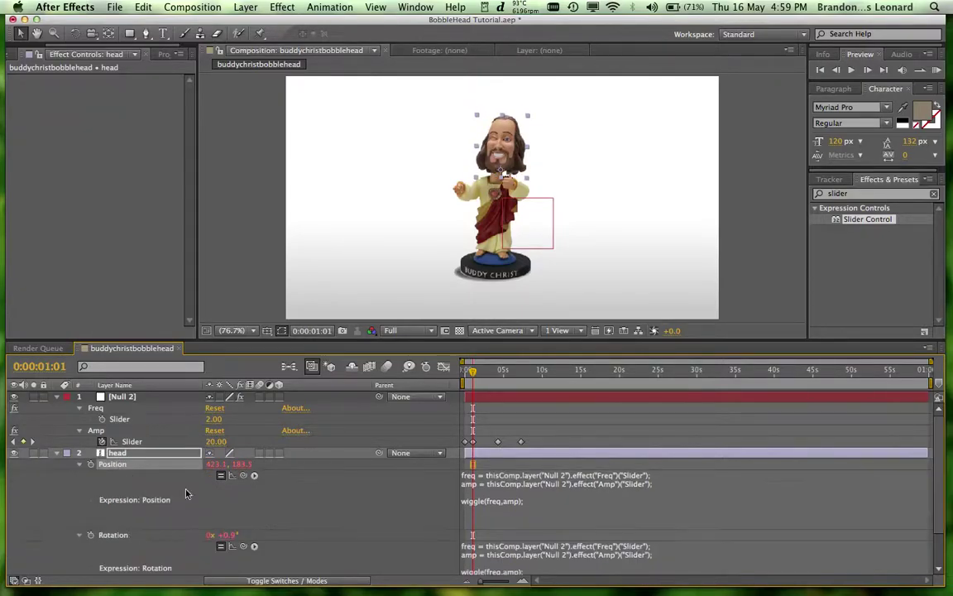
Preview the head's combined position and rotation wiggle, stopping at 0:00:04:09.
left_click(416, 499)
key("space")
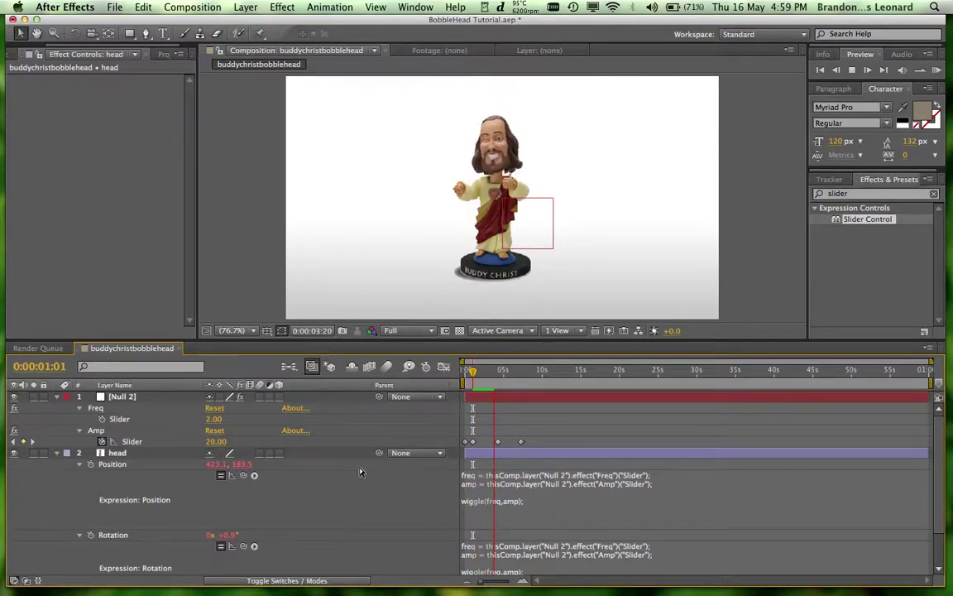
key("space")
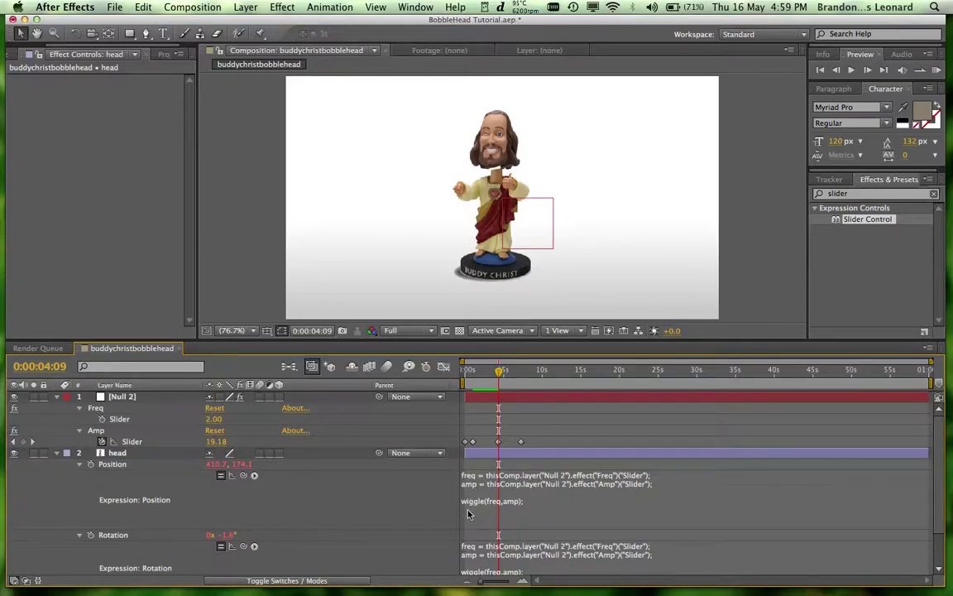
Add the lines x= value[0], y = and [x,y]; below wiggle(freq,amp); in the head's Position expression.
left_click(468, 514)
left_click(531, 501)
key("Return")
key("Return")
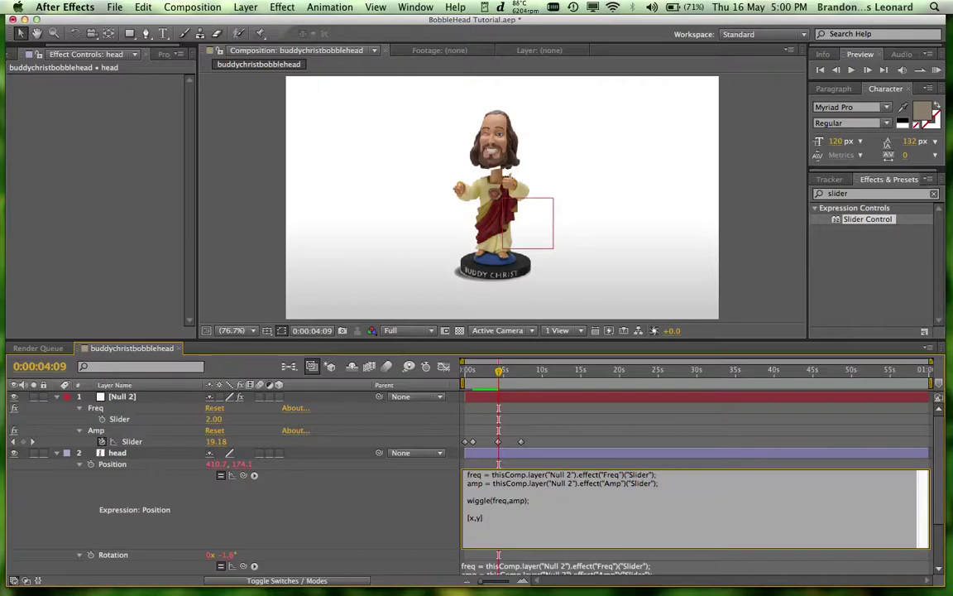
key("Return")
key("Return")
Move wiggle(freq,amp) into the y line of the Position expression and index it, making it y = wiggle(freq,amp)[1];.
left_click_drag(534, 500, 468, 500)
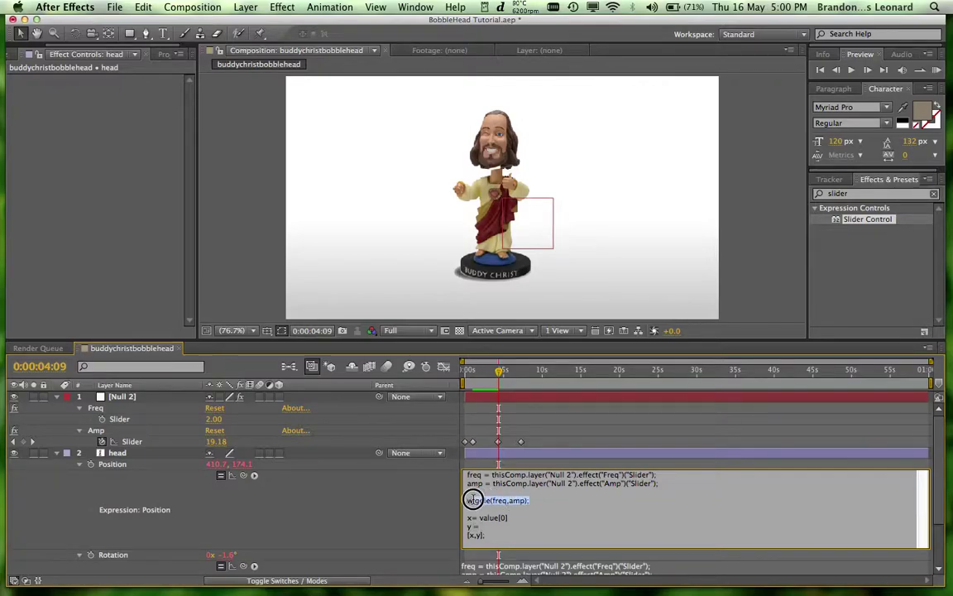
left_click(487, 525)
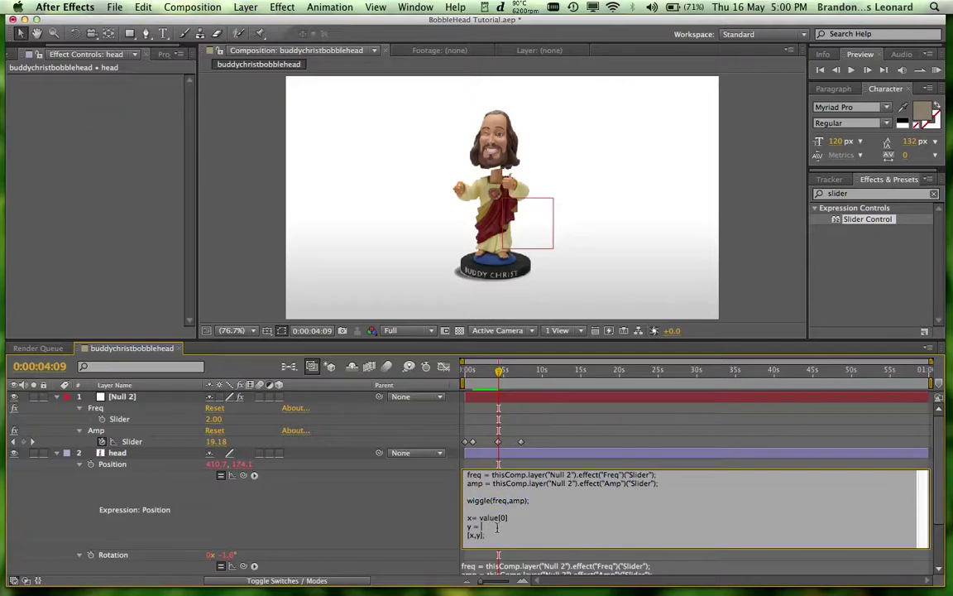
key("super+v")
left_click_drag(534, 504, 468, 502)
key("BackSpace")
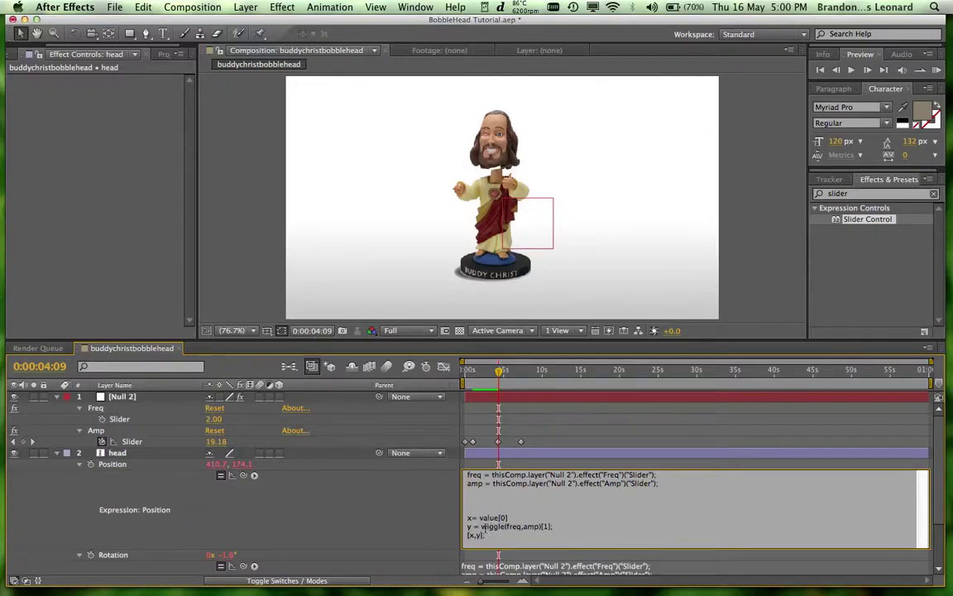
Tidy the Position expression's blank lines, end x= value[0] with a semicolon, and apply the expression.
left_click_drag(541, 527, 549, 527)
left_click(554, 529)
key("Return")
key("BackSpace")
key("BackSpace")
key("BackSpace")
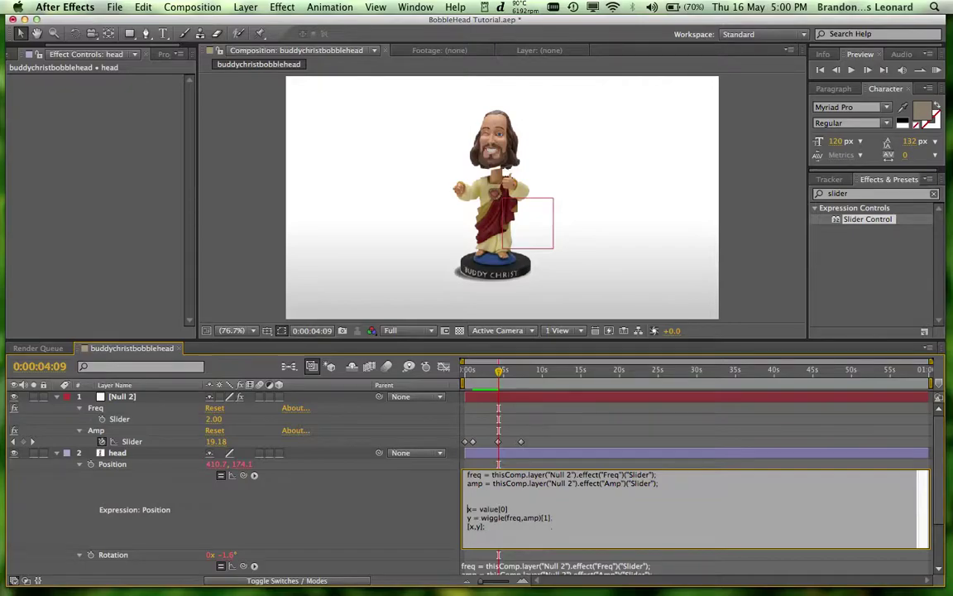
left_click(557, 509)
key("Return")
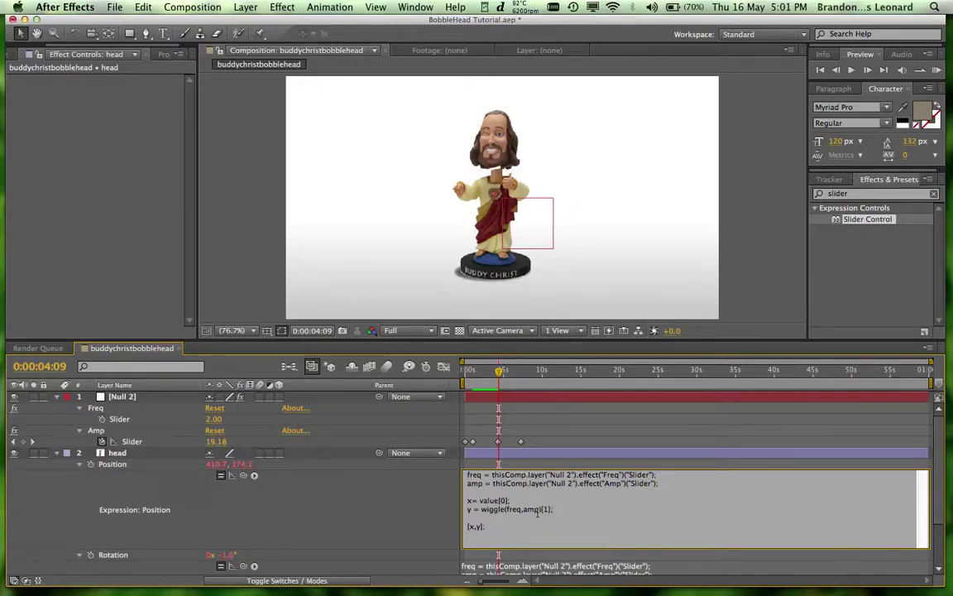
left_click(382, 510)
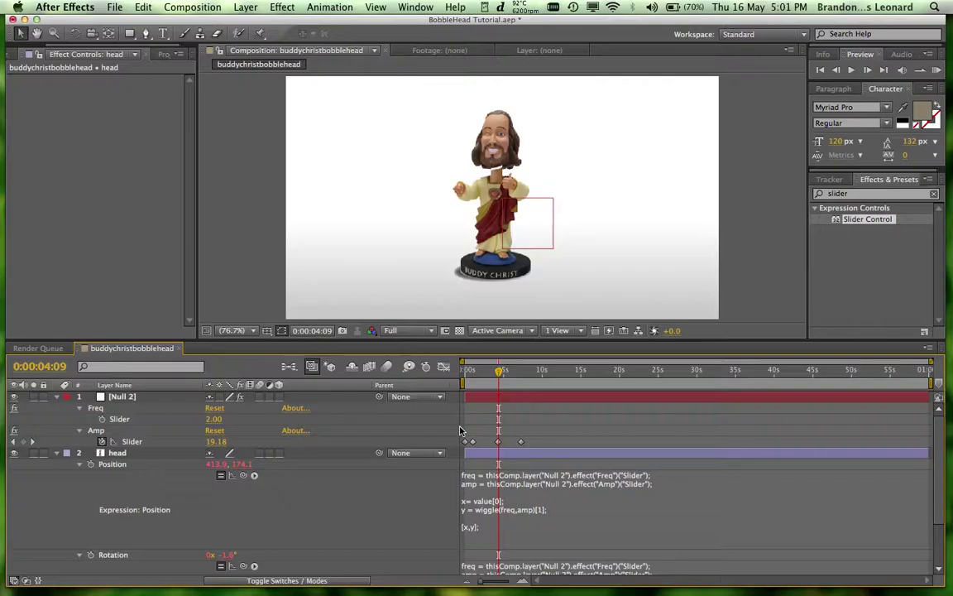
Preview the head's vertical-only position wiggle from the start of the composition.
left_click(466, 373)
key("space")
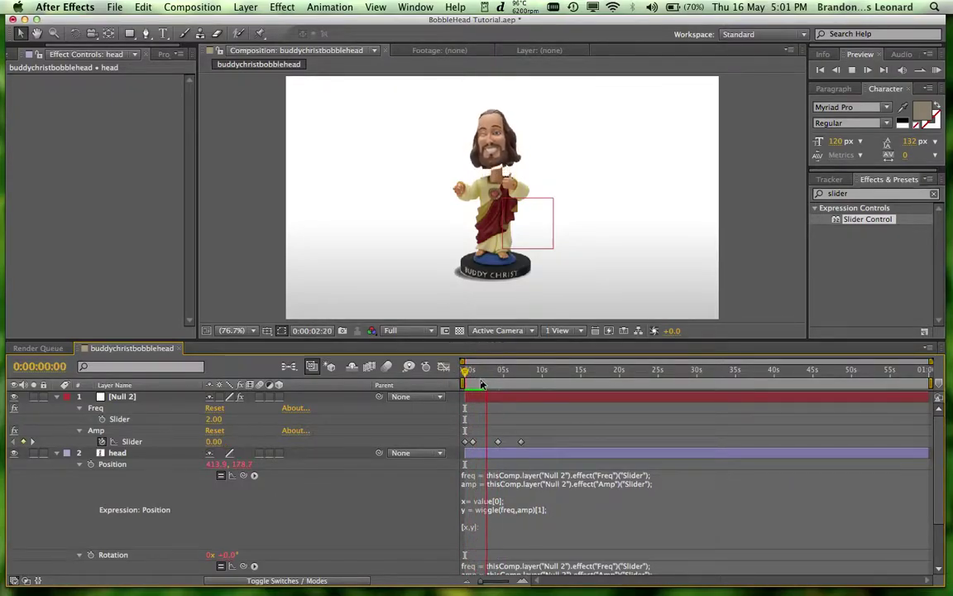
key("space")
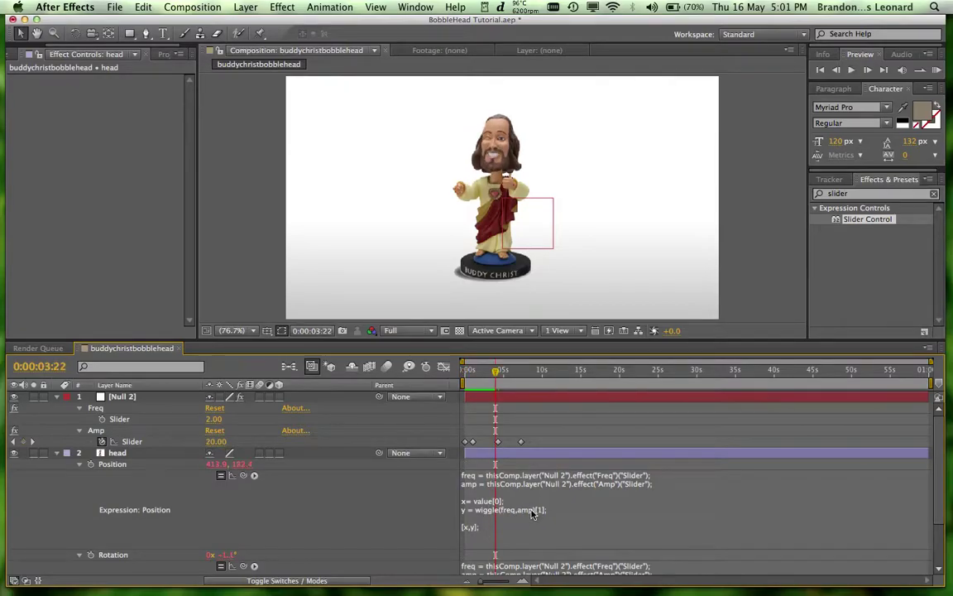
Halve the vertical wiggle by changing amp to amp/2 in the head's Position expression, and run a RAM preview.
left_click(524, 512)
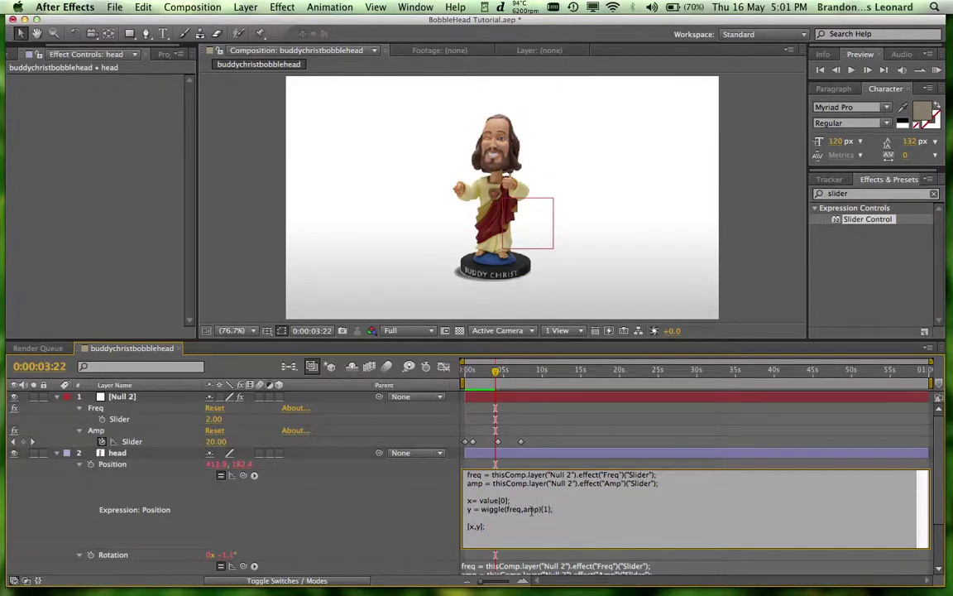
left_click(540, 510)
type("/2")
left_click(371, 520)
key("KP_0")
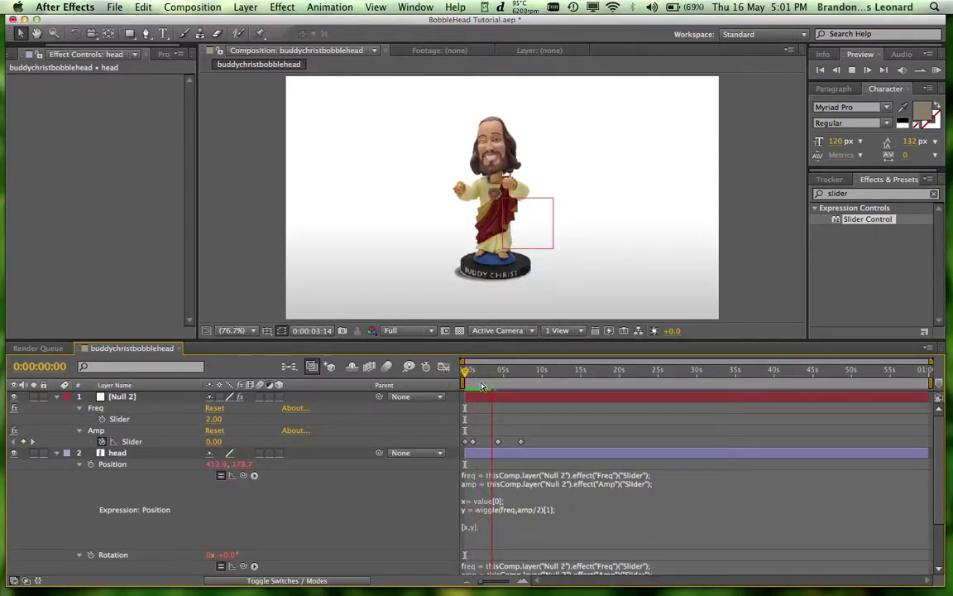
Lower the head to a base Y position of 184.7 and preview the animation.
left_click(564, 513)
left_click(565, 510)
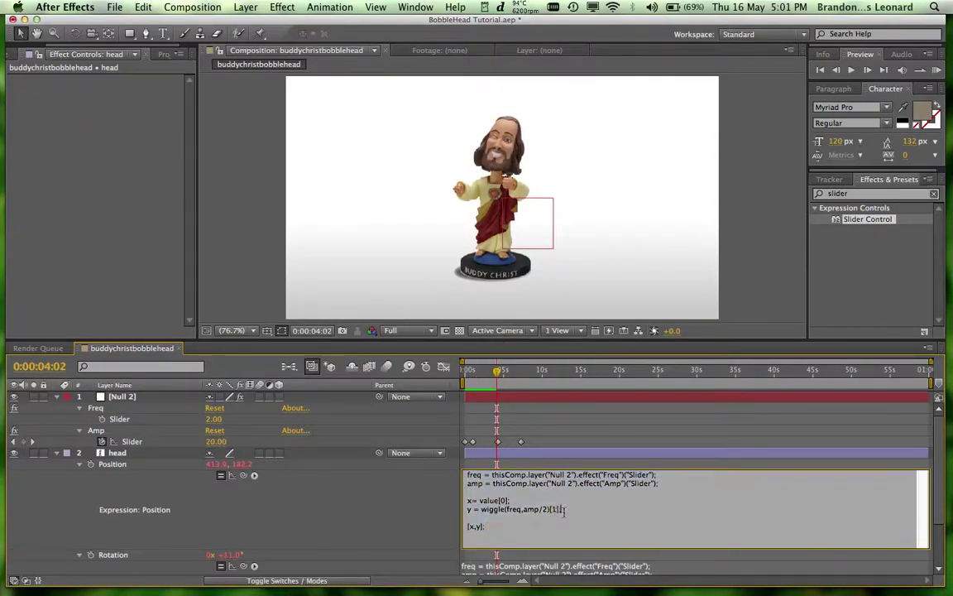
left_click(369, 503)
left_click(248, 457)
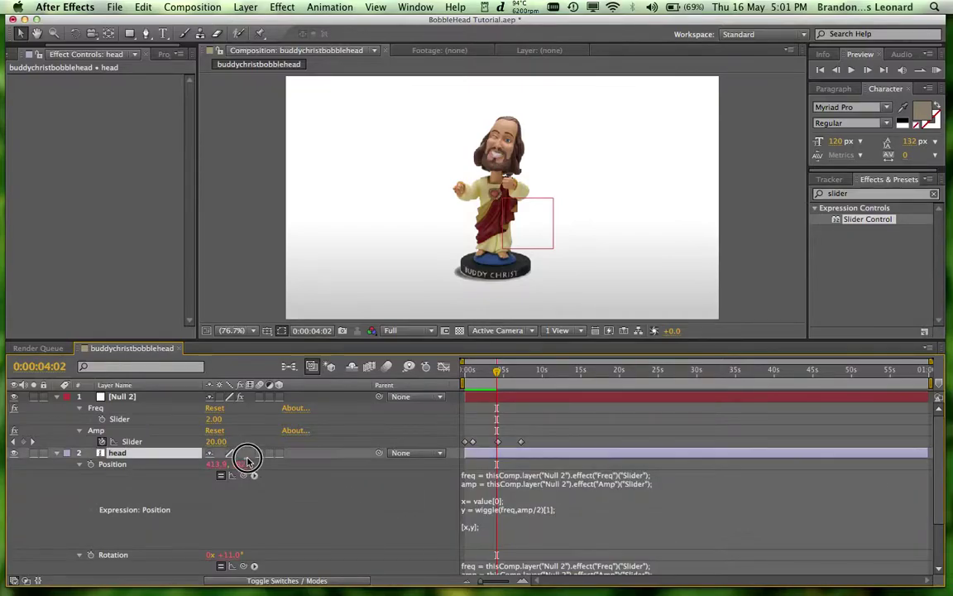
left_click(252, 466)
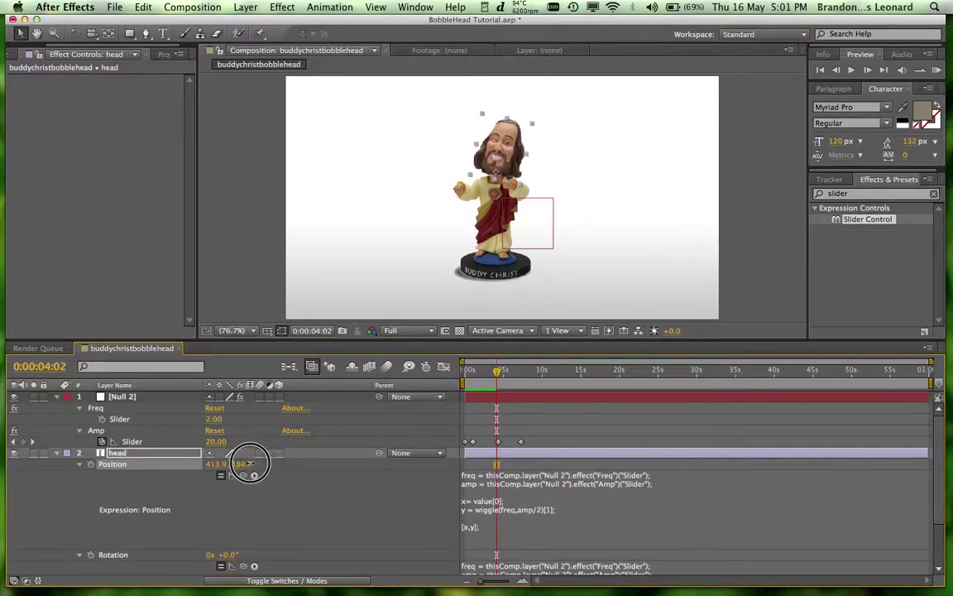
left_click(332, 517)
key("KP_0")
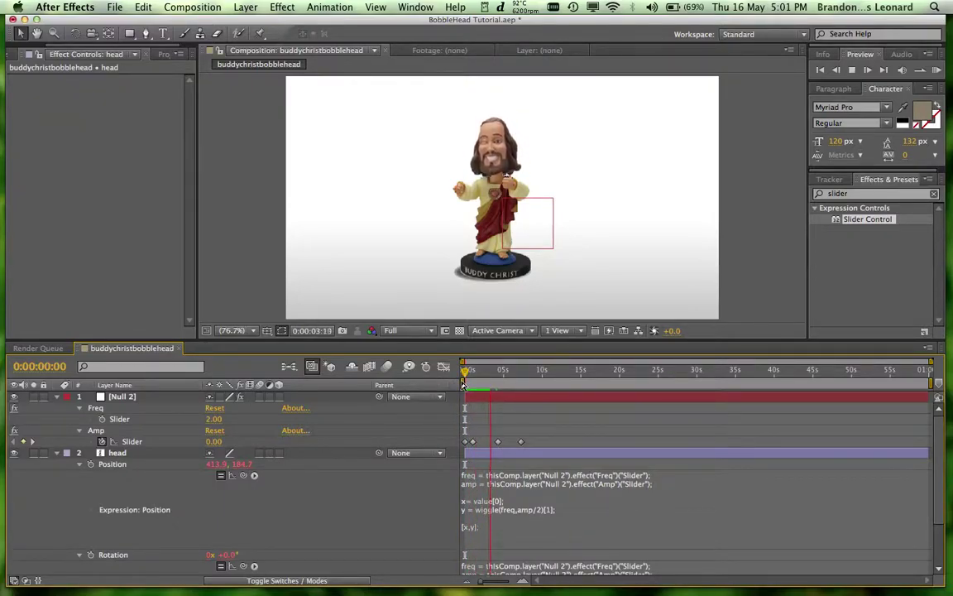
key("space")
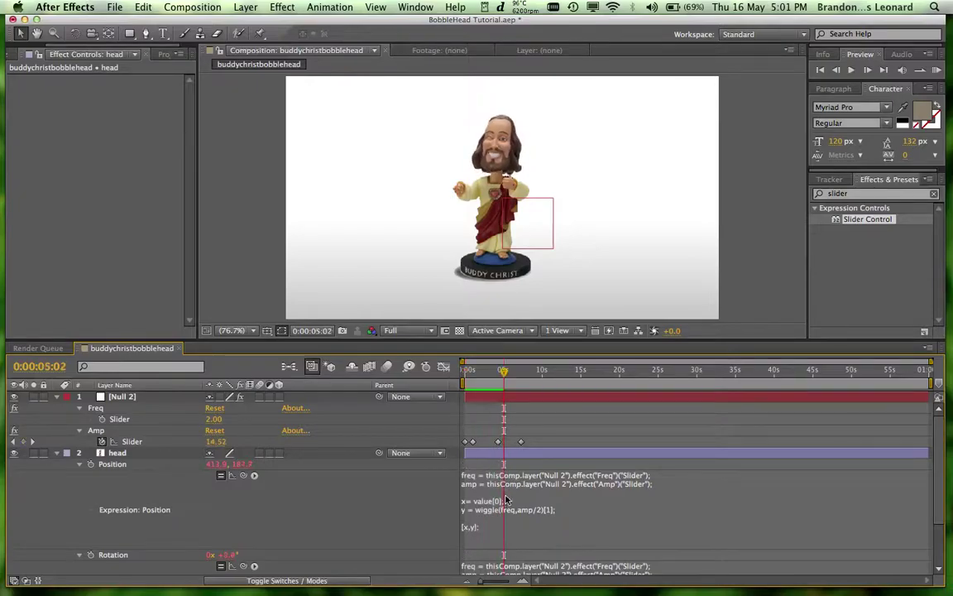
Add a third argument of 1 to the Position wiggle so it reads wiggle(freq,amp/2,1)[1];.
scroll(418, 528, "down", 4)
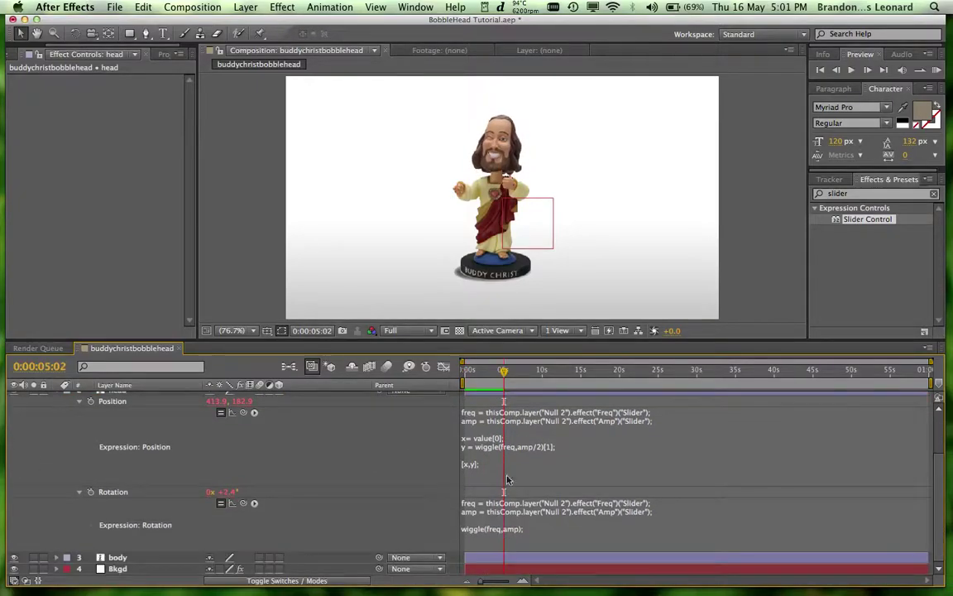
left_click(545, 447)
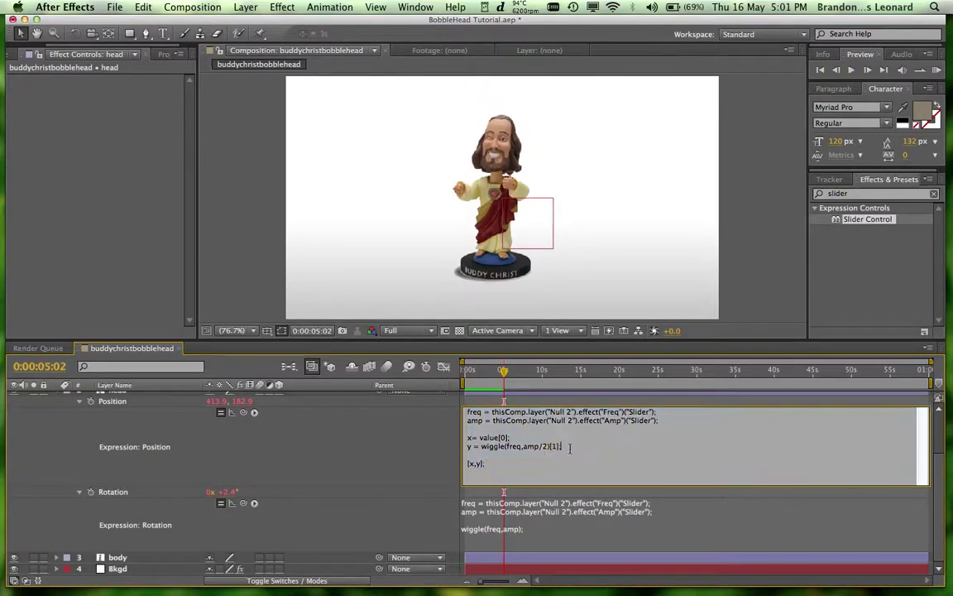
double_click(546, 446)
left_click(484, 495)
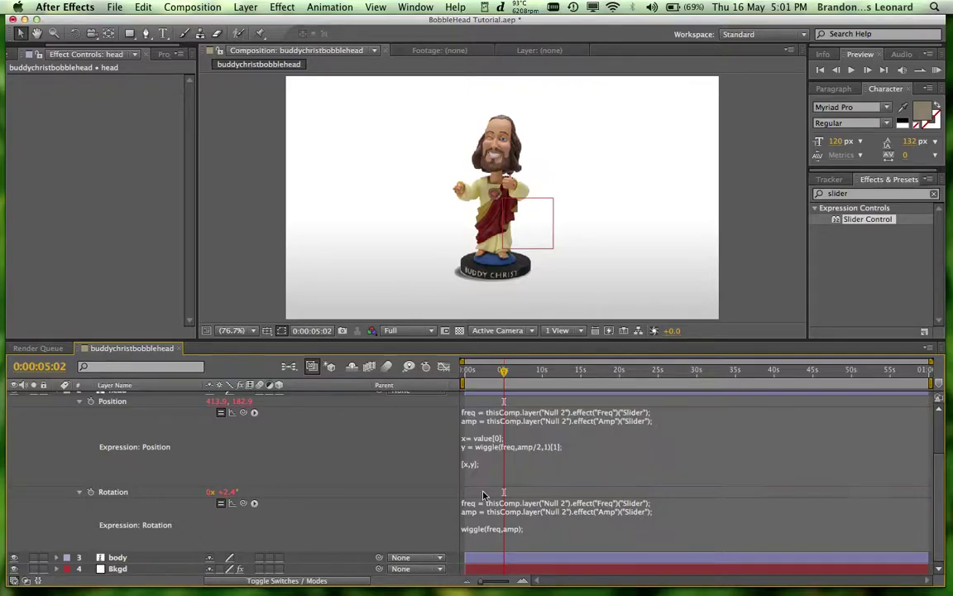
Change the head's Rotation expression to wiggle(freq,amp,1); and preview the animation.
left_click(515, 535)
left_click(527, 529)
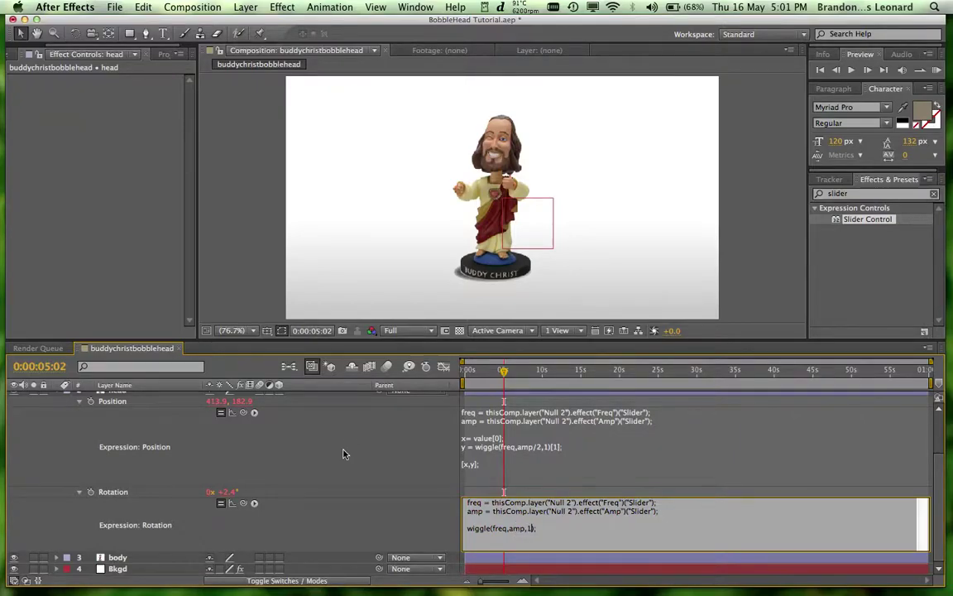
left_click(401, 453)
key("KP_0")
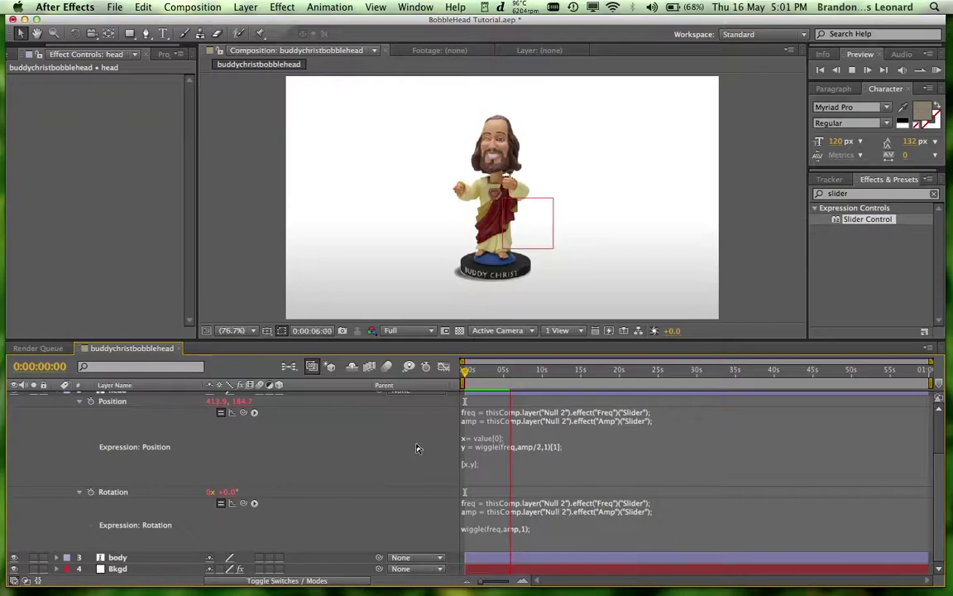
key("space")
scroll(418, 451, "up", 3)
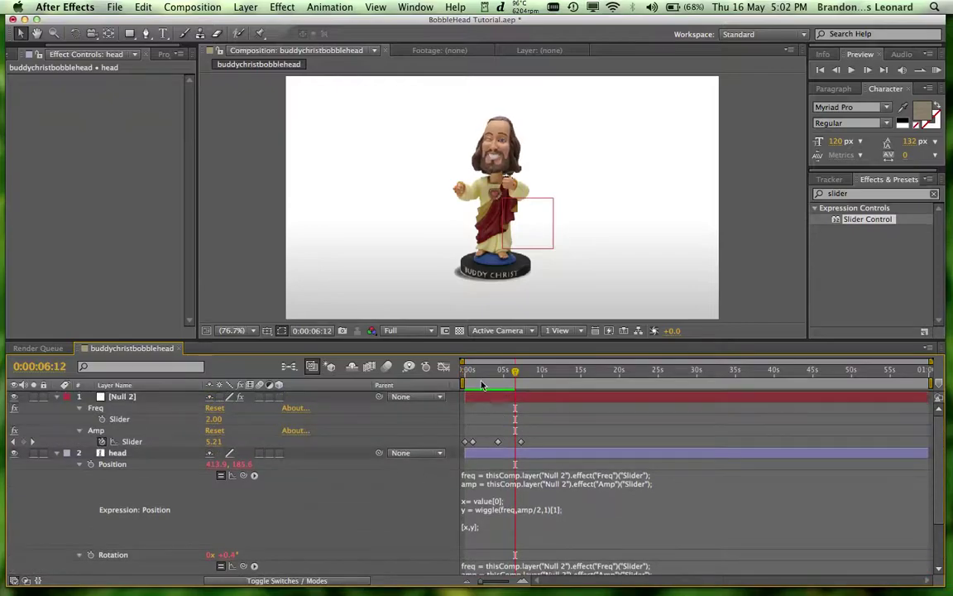
At 0:00:01:01, set the Freq slider on Null 2 to 0.5.
left_click_drag(489, 374, 473, 373)
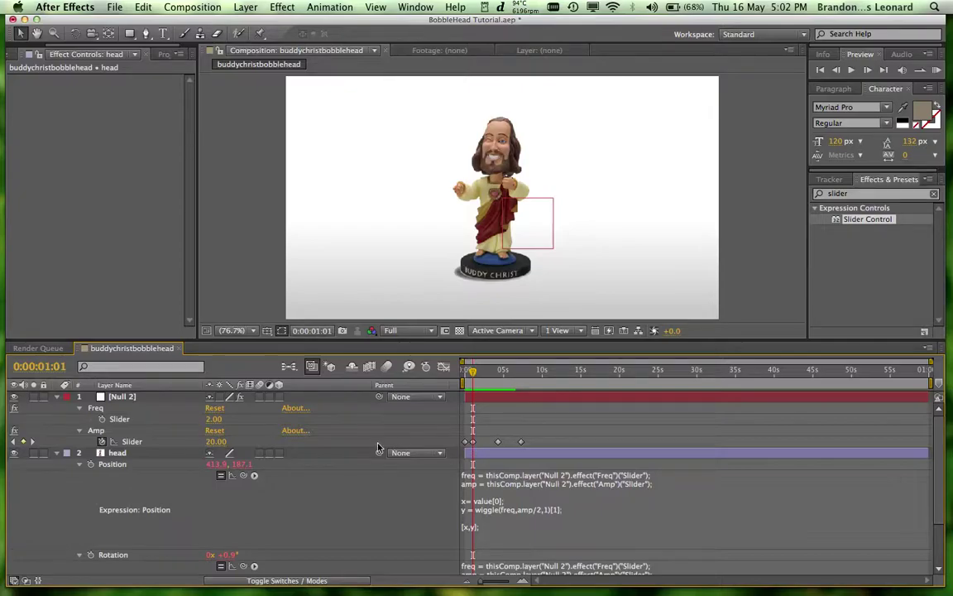
left_click(214, 420)
type(".5")
key("Return")
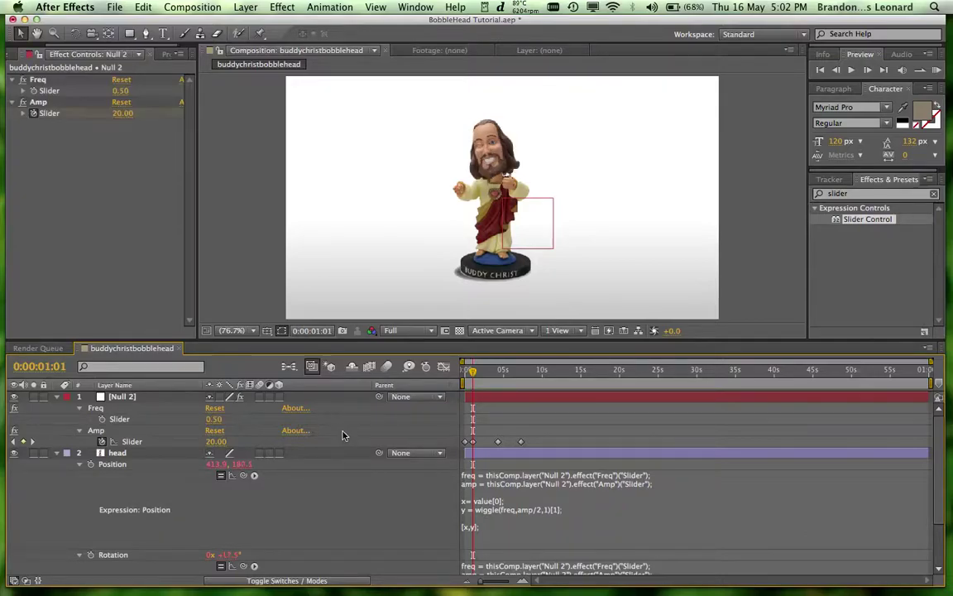
Set the Amp keyframes at 0:00:01:01 and 0:00:04:06 to 35 and preview from the start.
left_click(215, 442)
left_click(497, 372)
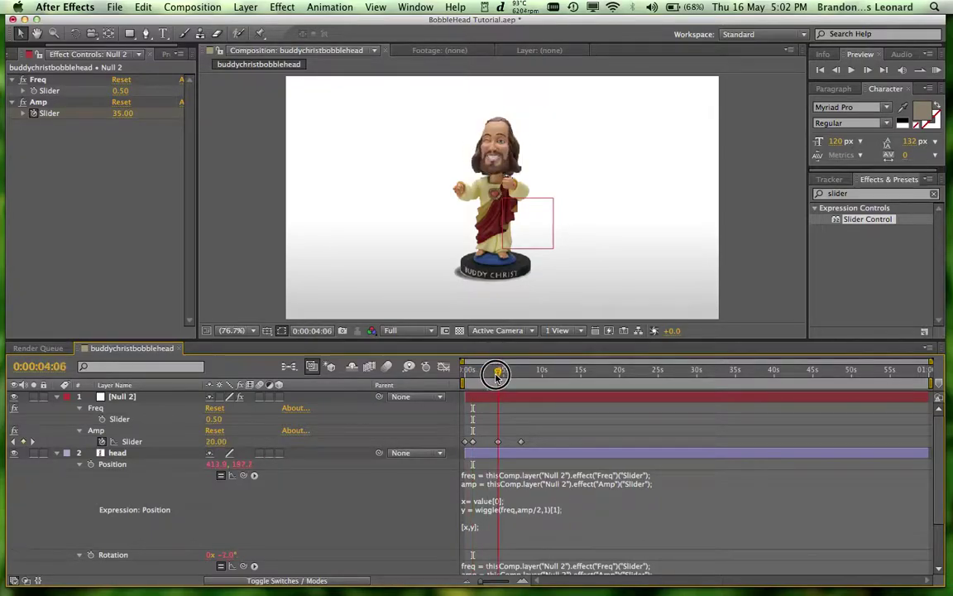
left_click(214, 442)
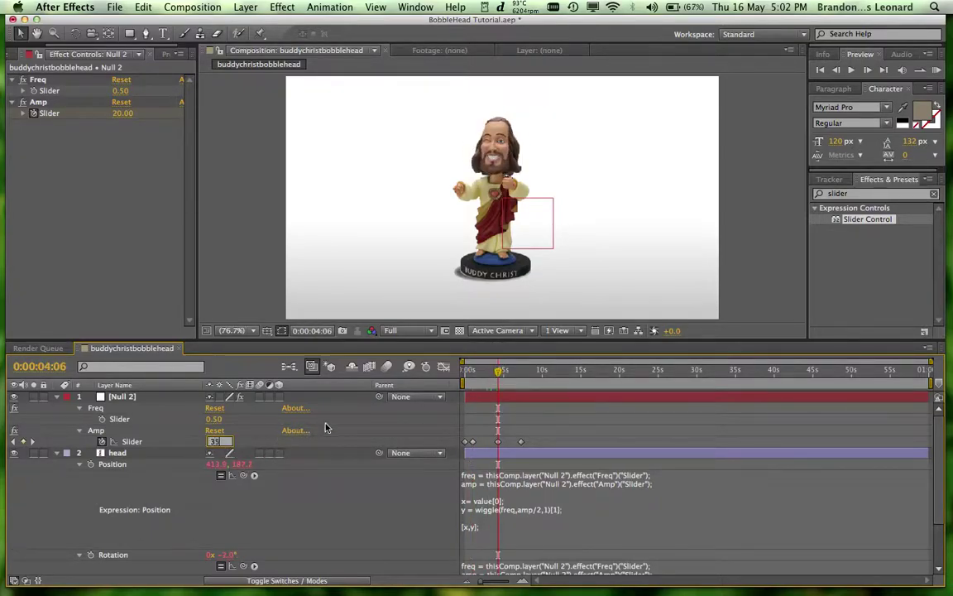
left_click_drag(498, 372, 431, 385)
key("space")
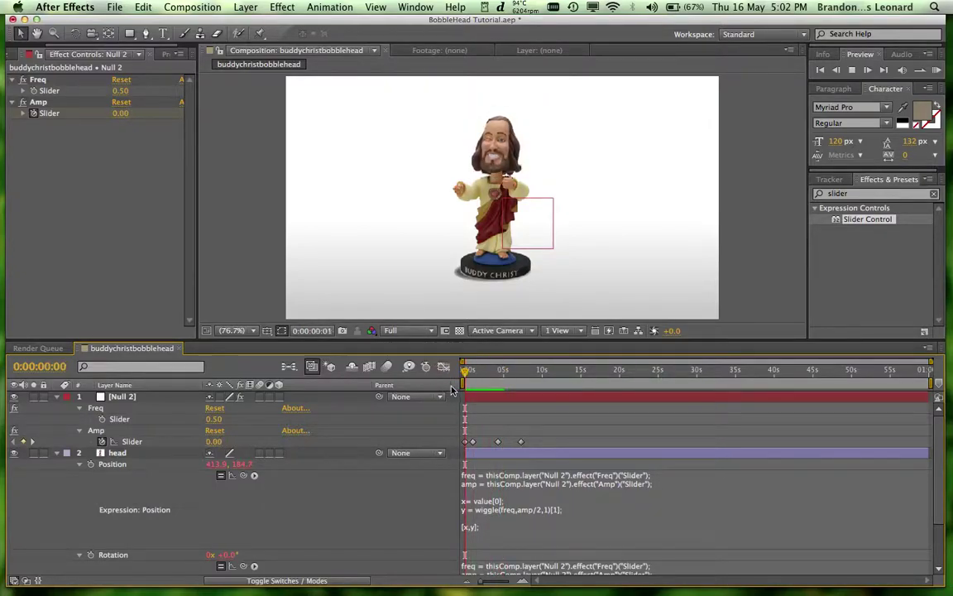
Set the Freq slider on Null 2 to 1 and preview the animation from the start.
left_click(216, 420)
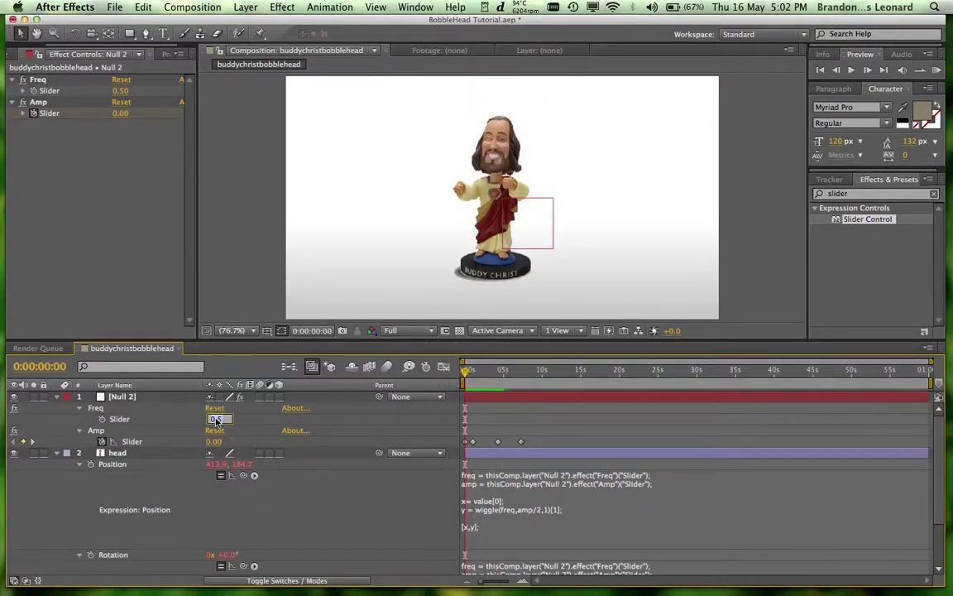
type("1")
key("Return")
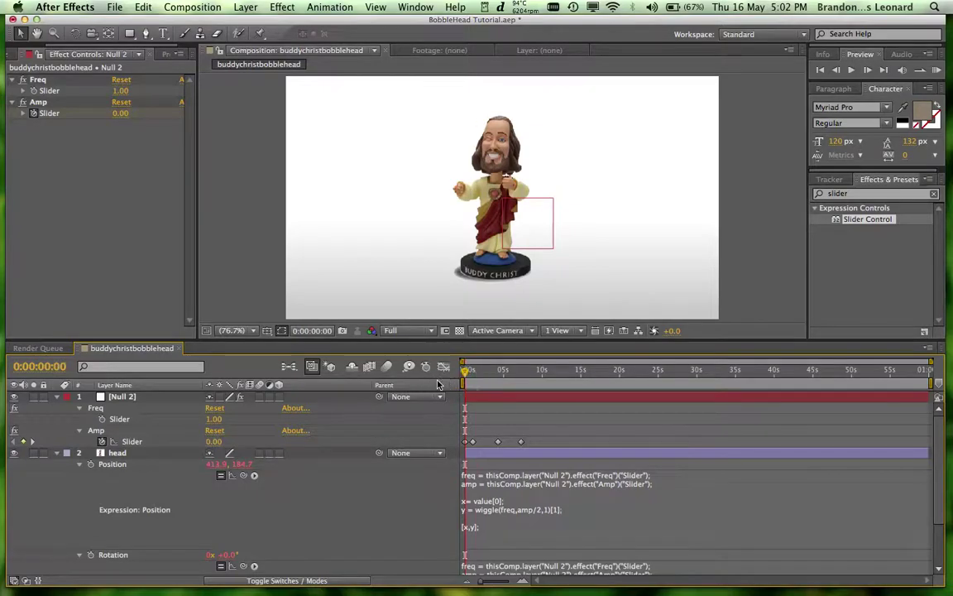
key("KP_0")
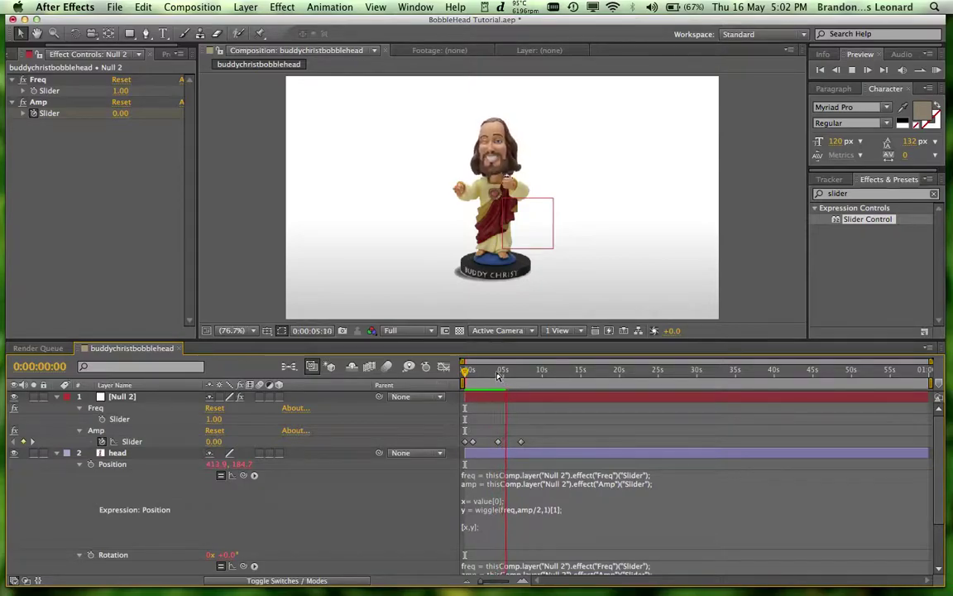
key("space")
key("space")
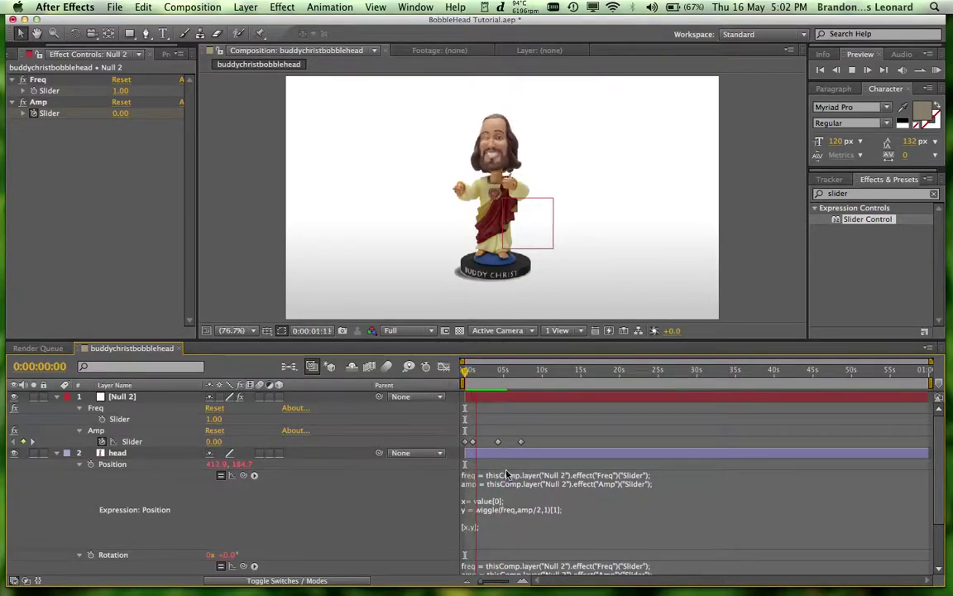
Change amp/2 to amp/4 in the head's Position expression and preview the animation from the start.
left_click(555, 509)
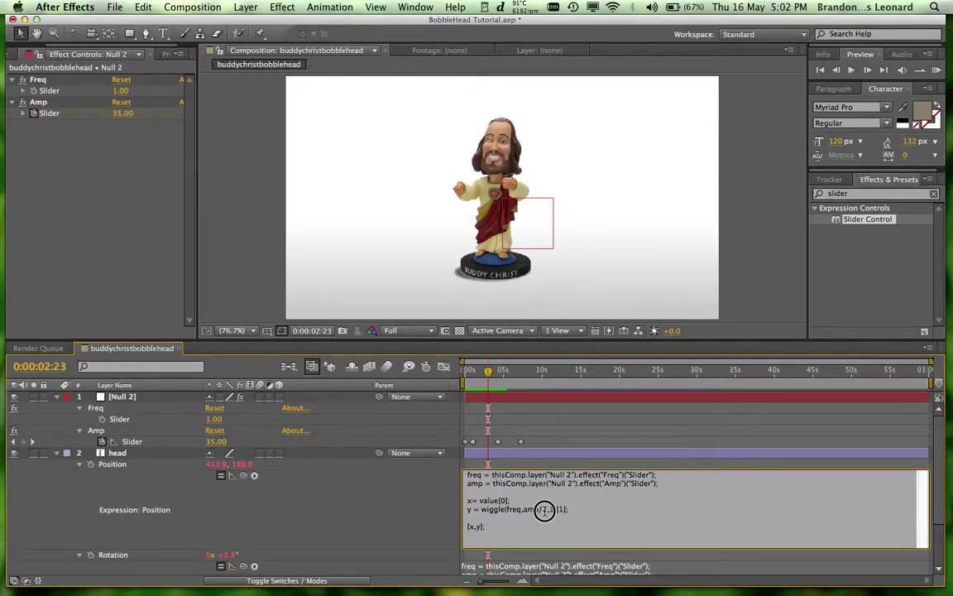
type("4")
left_click(469, 443)
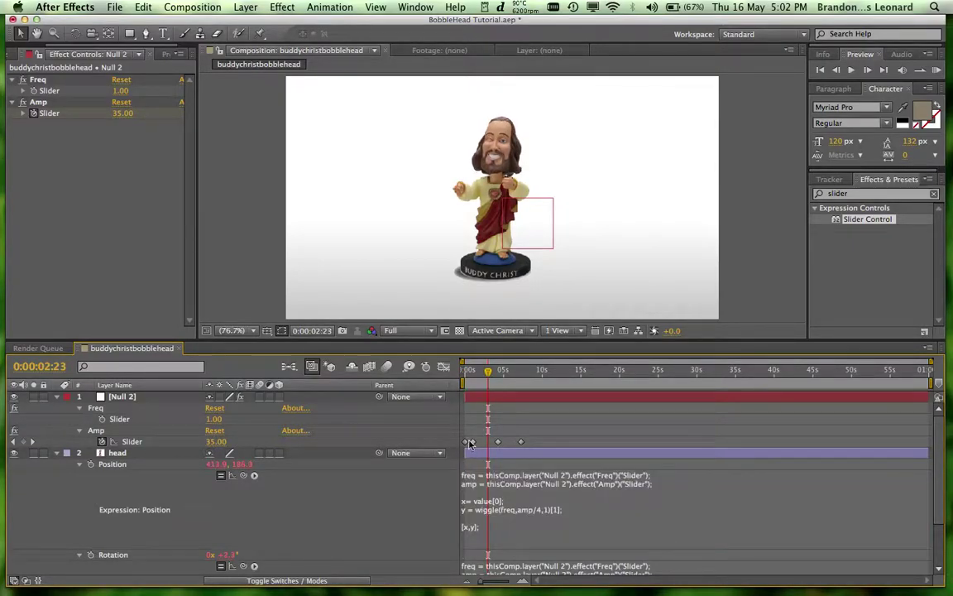
left_click_drag(490, 370, 406, 356)
key("space")
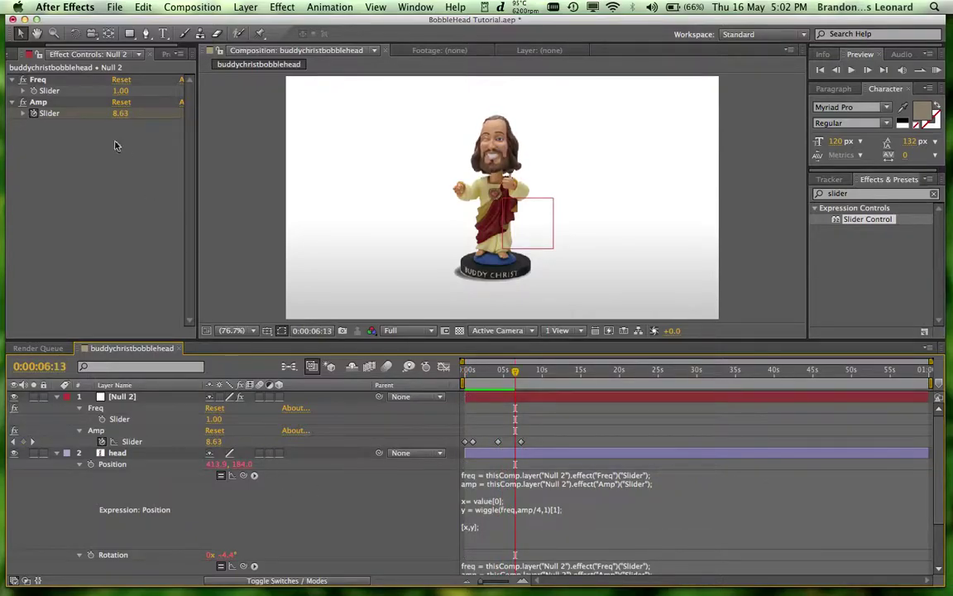
Collapse the Freq and Amp effects of the Null 2 layer in the timeline.
left_click(56, 103)
left_click(55, 81)
left_click(131, 268)
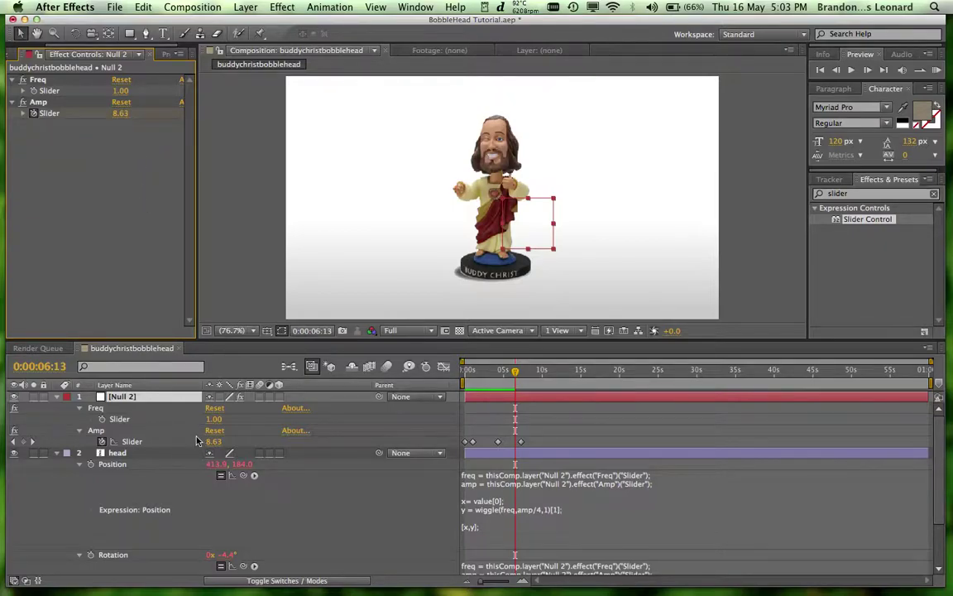
key("e")
key("e")
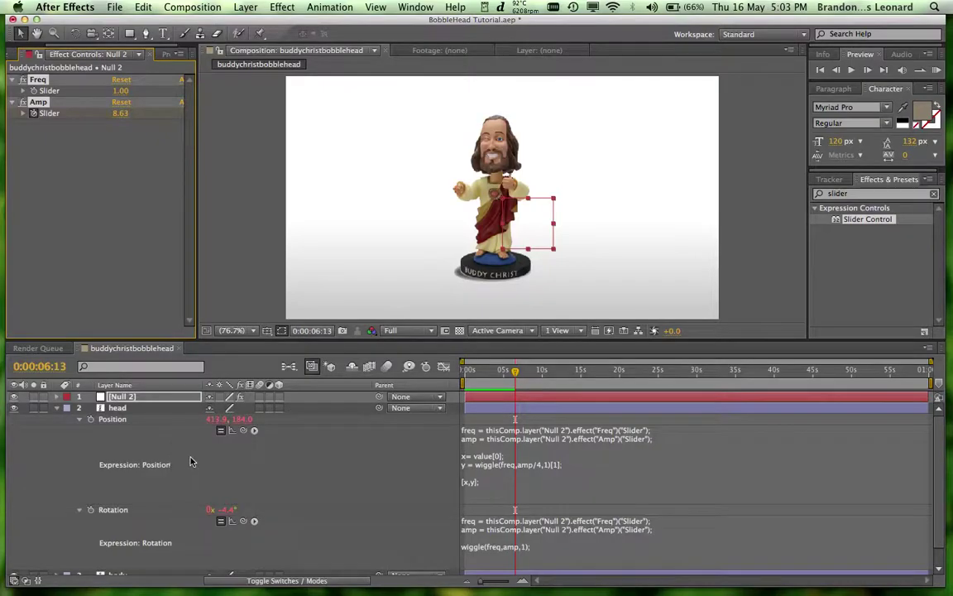